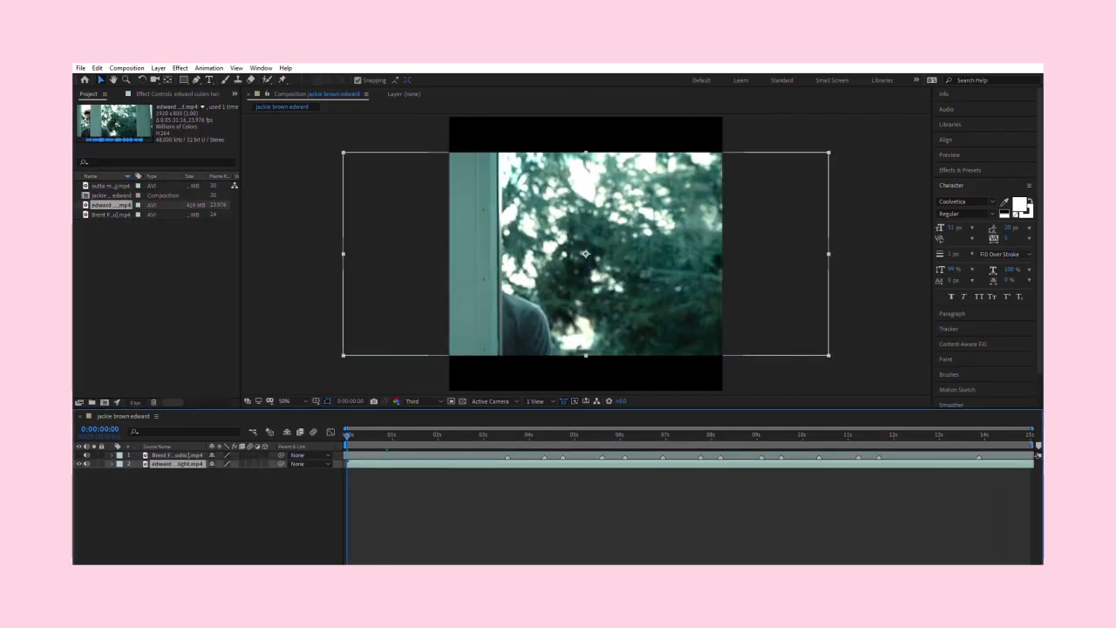
Split the Twilight video layer at 0:00:02:07
key(comma)
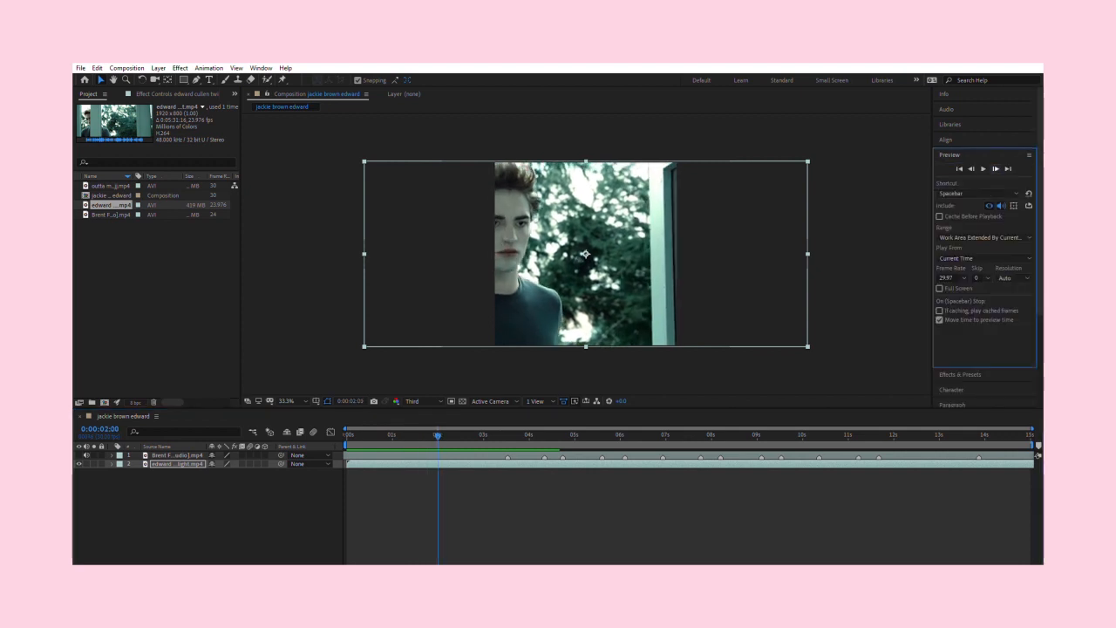
key(ctrl+shift+d)
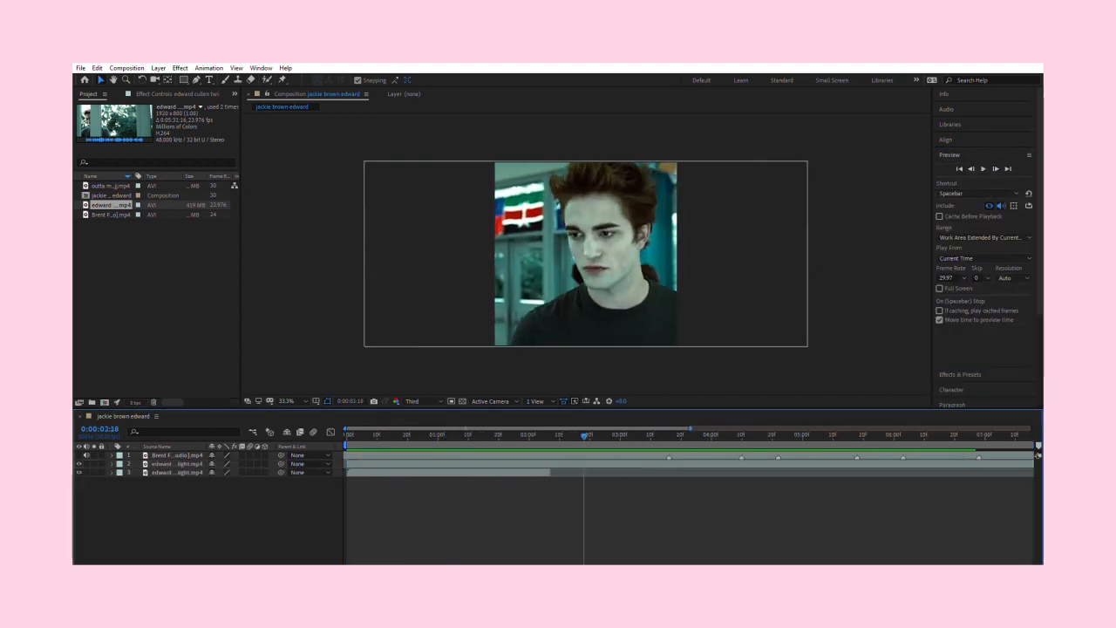
key(ctrl+shift+d)
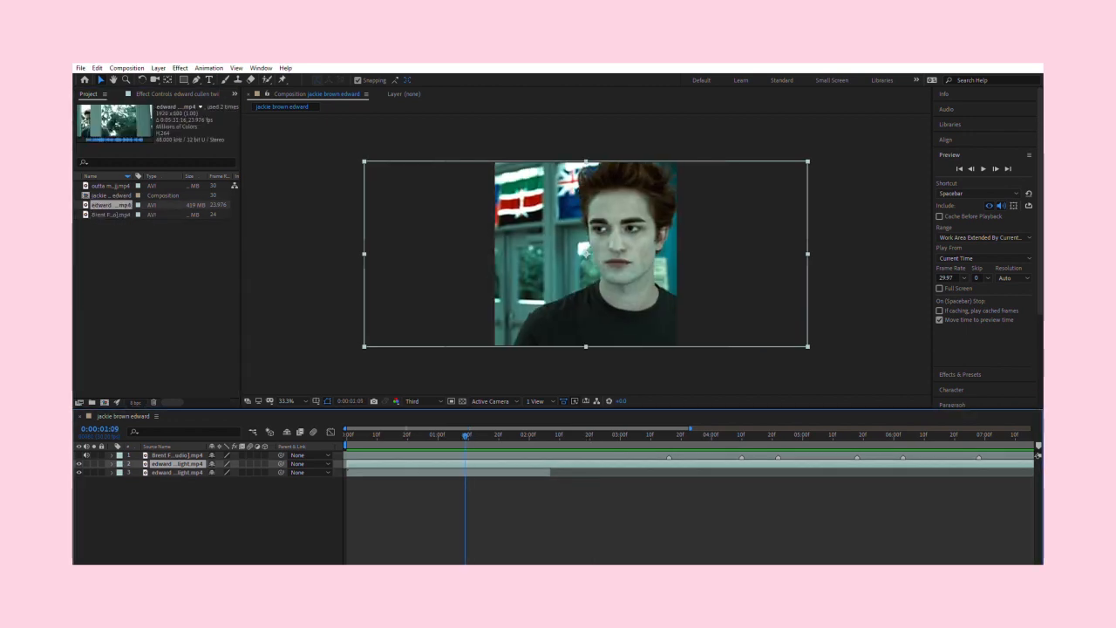
Preview the composition from its beginning to check the clip's timing
key(Home)
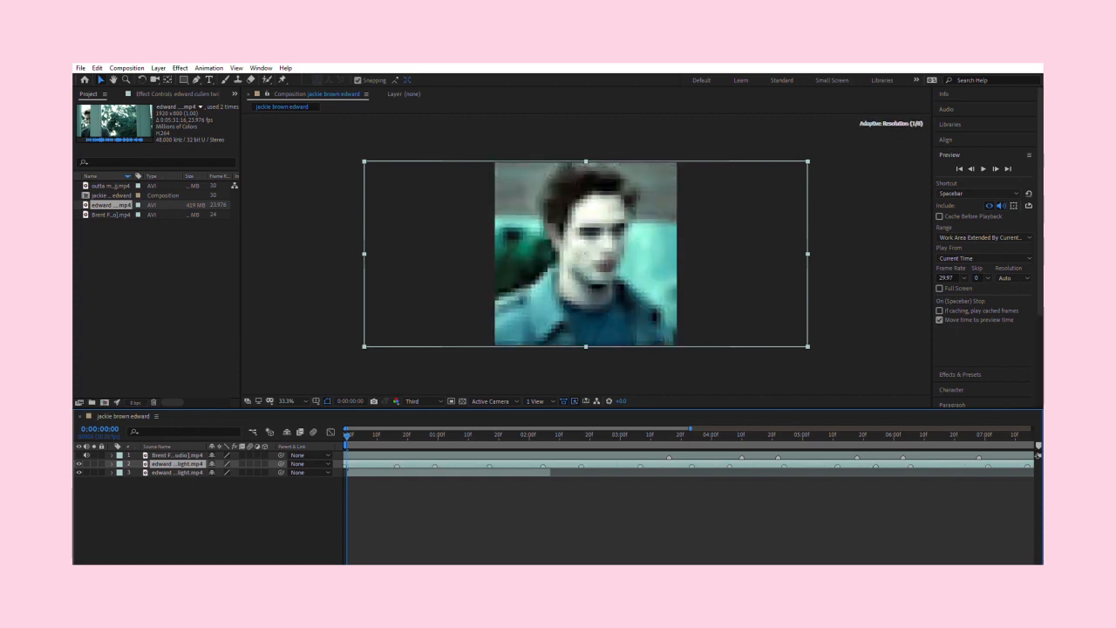
key(space)
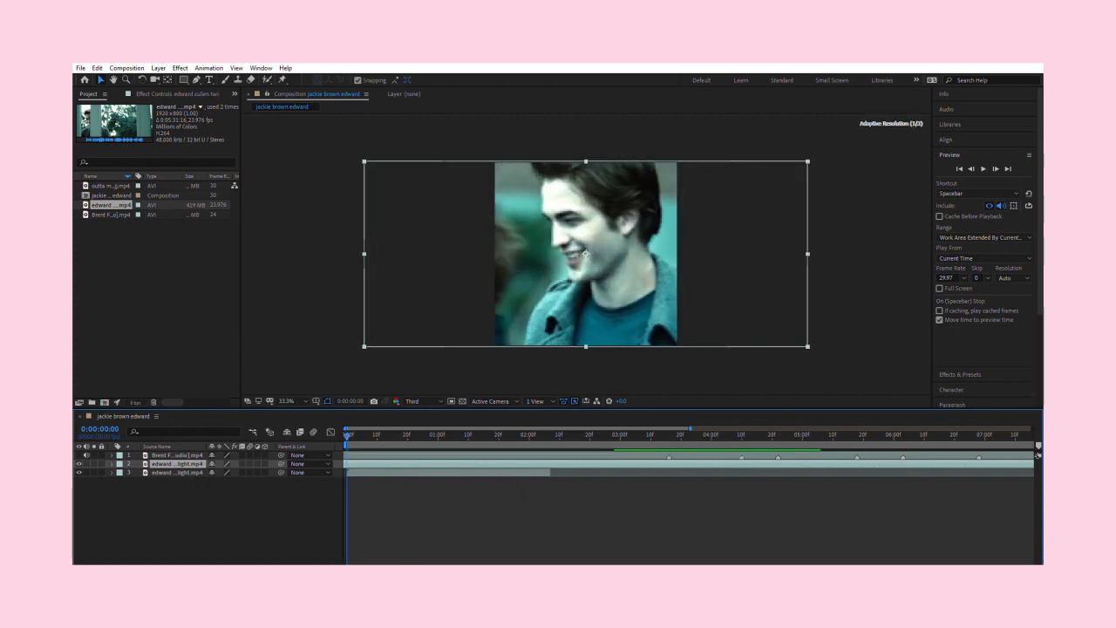
key(space)
key(space)
key(space)
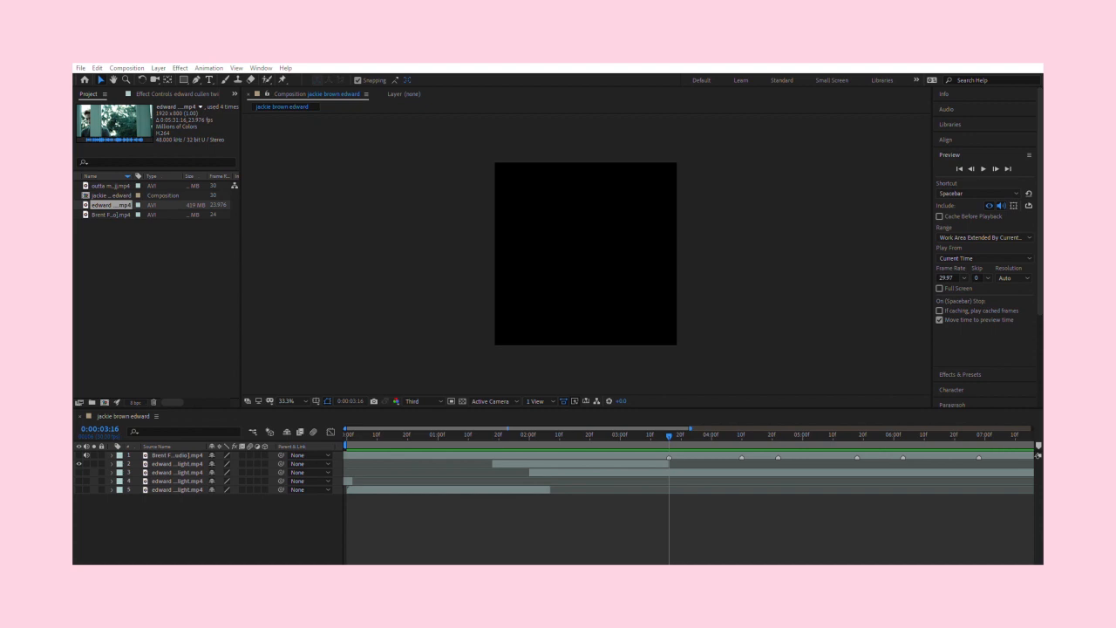
Import edward.jpg and edward2.jpg, place them beneath the audio layer from 0:00:03:16, and shift edward2.jpg to start after edward.jpg
double_click(157, 314)
click(177, 481)
drag(106, 209, 301, 472)
click(168, 464)
shift+click(167, 472)
key(s)
key(s)
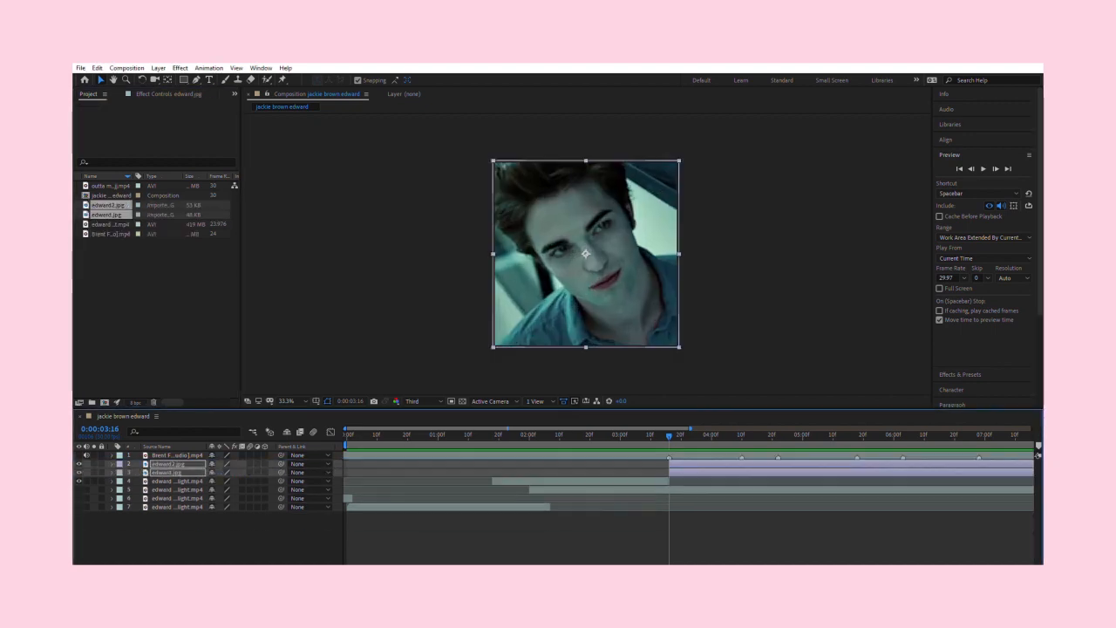
drag(741, 463, 841, 464)
click(167, 473)
Play the audio around 0:00:03:16 and add three beat markers to the audio layer after that point
click(177, 455)
key(space)
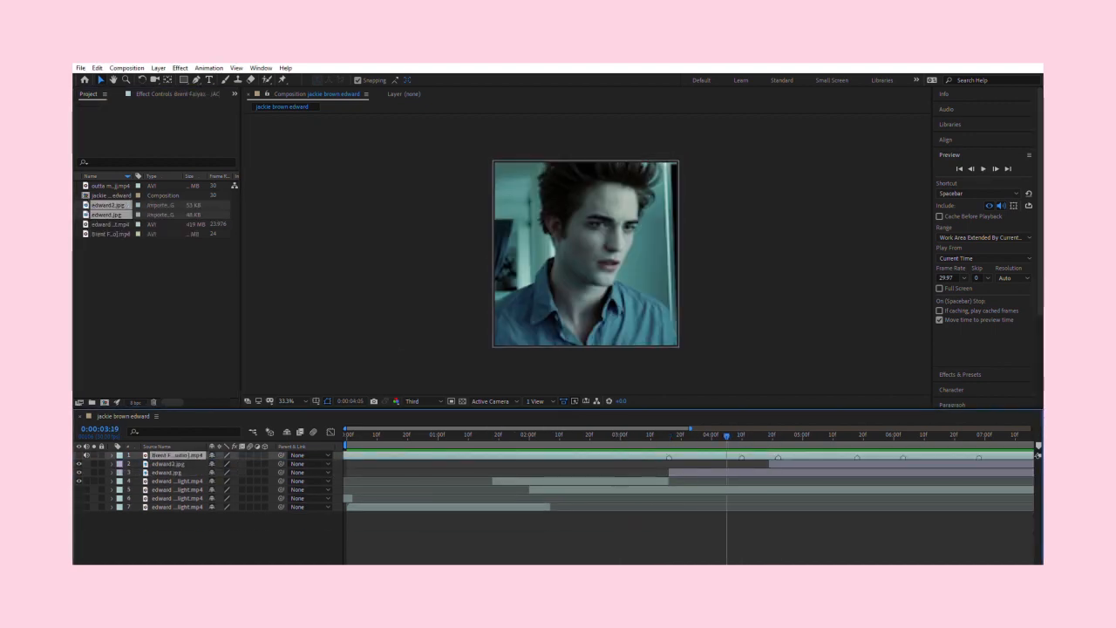
click(548, 435)
click(346, 435)
key(space)
click(668, 435)
key(space)
key(KP_Multiply)
key(KP_Multiply)
key(KP_Multiply)
key(KP_Multiply)
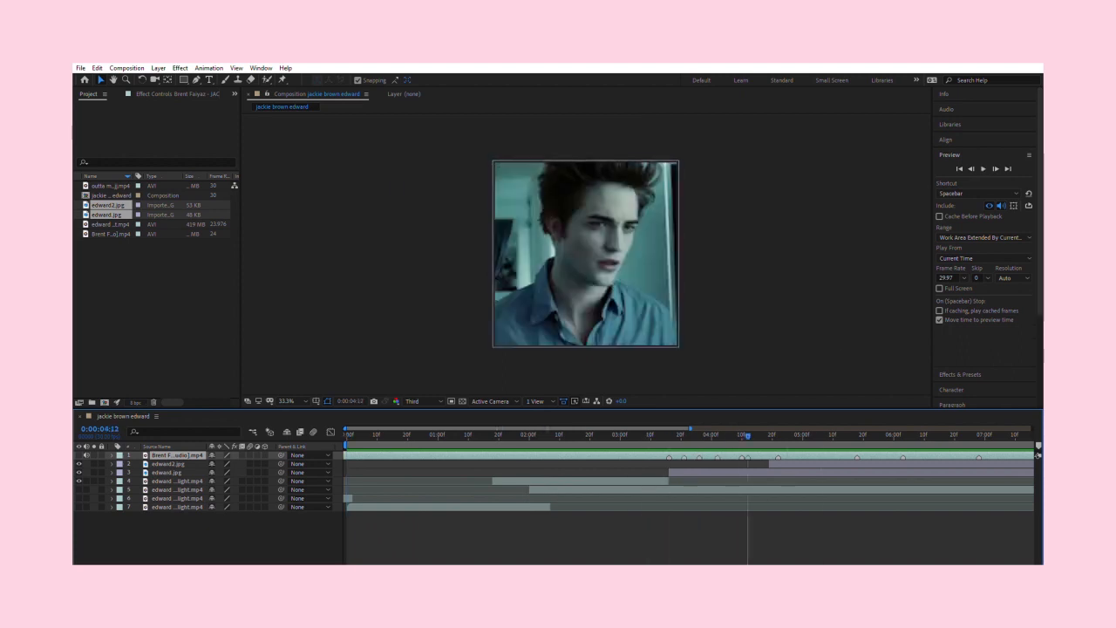
Trim edward.jpg to the marker after 0:00:03:16, place edward2.jpg directly after it, trim that to 0:00:03:26, and preview the cuts
click(669, 435)
click(685, 435)
click(166, 472)
key(alt+bracketright)
drag(820, 464, 735, 463)
click(700, 435)
key(alt+bracketright)
key(space)
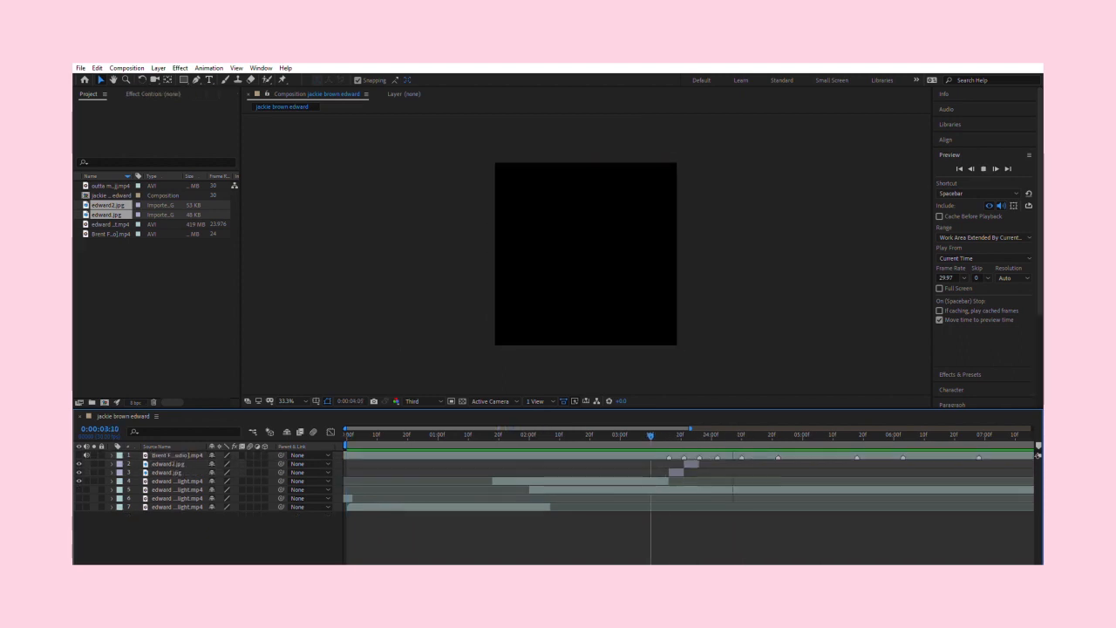
key(space)
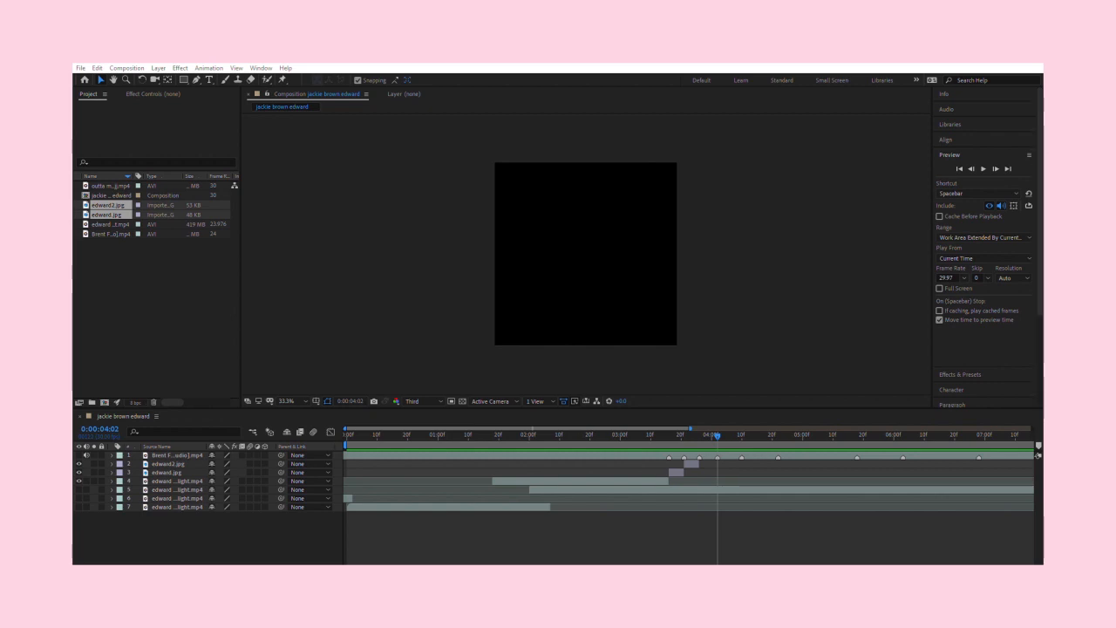
Import edward3.jpg and edward4.jpg, place them in the timeline from 0:00:03:26, and scale them up to fill the frame
double_click(155, 323)
drag(107, 206, 699, 460)
key(j)
key(s)
drag(228, 472, 263, 473)
key(s)
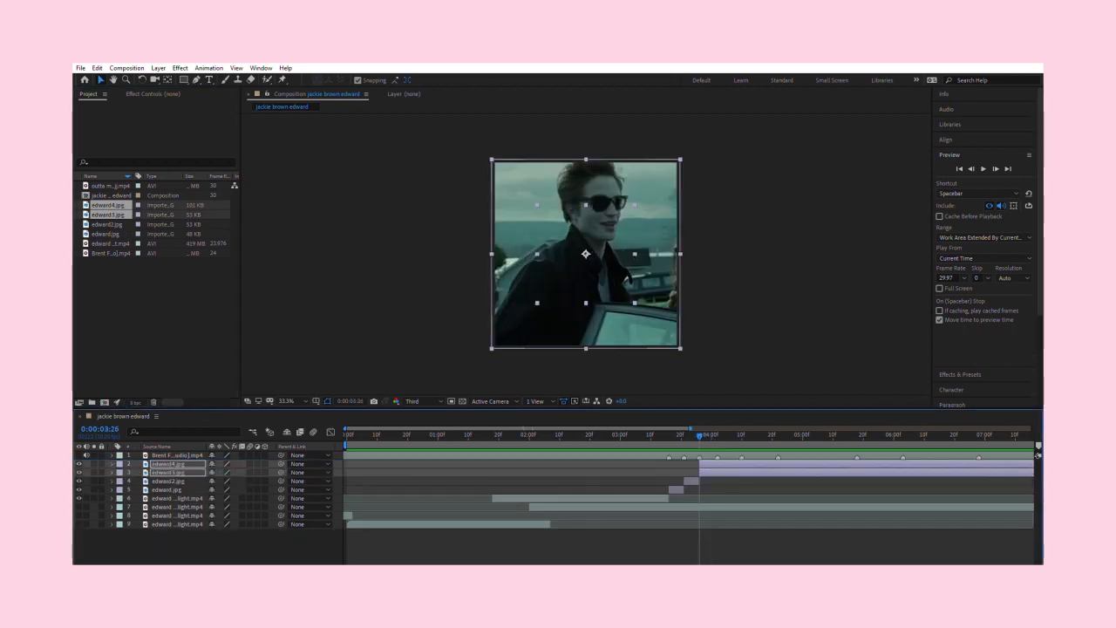
Move edward4.jpg to start at 0:00:04:02, cut off edward3.jpg at that point, and enlarge edward3.jpg
drag(699, 436, 717, 436)
drag(732, 463, 751, 464)
click(785, 472)
key(ctrl+shift+d)
key(Delete)
click(706, 472)
key(s)
drag(228, 481, 264, 481)
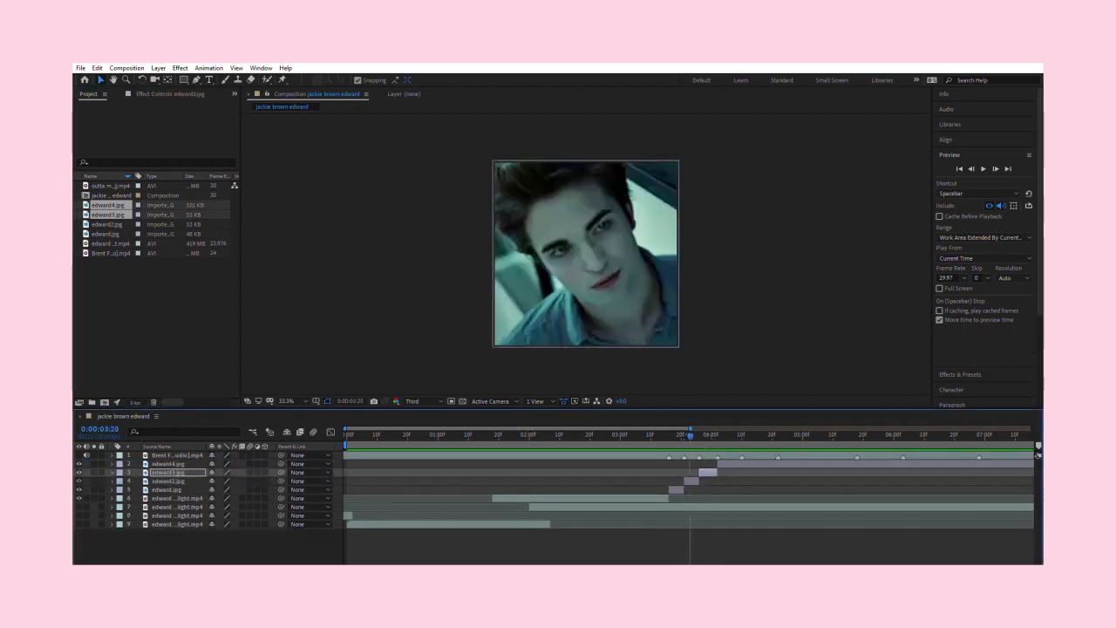
Split edward4.jpg at the 0:00:04:10 marker and delete the remainder
mouse_move(689, 436)
mouse_down()
mouse_move(663, 435)
mouse_move(742, 436)
mouse_up()
click(784, 464)
key(ctrl+shift+d)
key(Delete)
Play the composition from the start to check the image cuts against the audio markers
drag(742, 435, 347, 436)
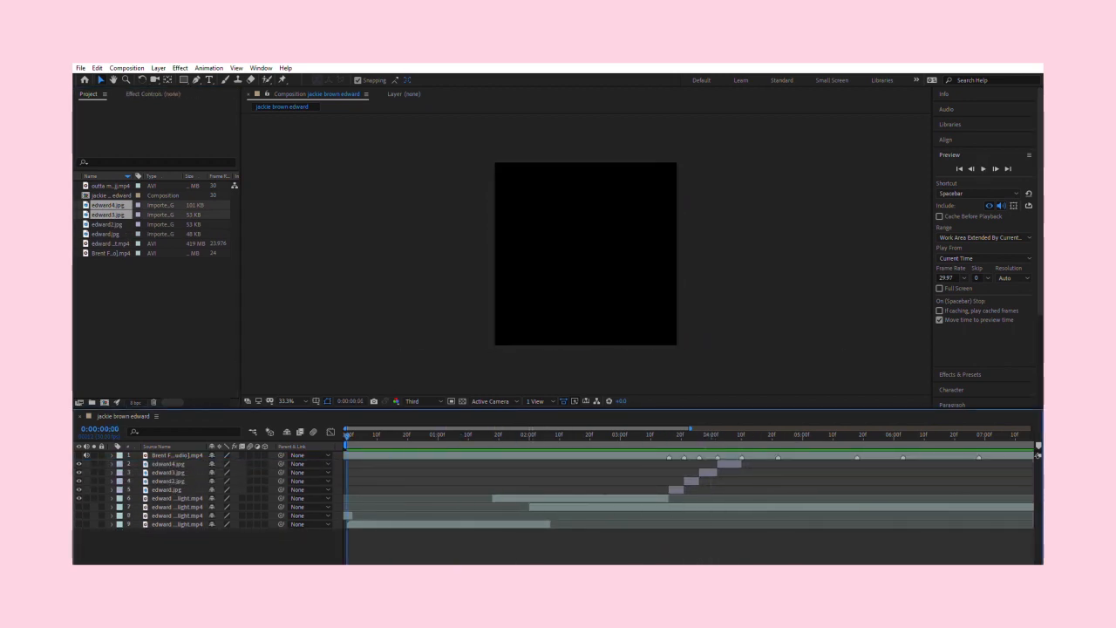
key(space)
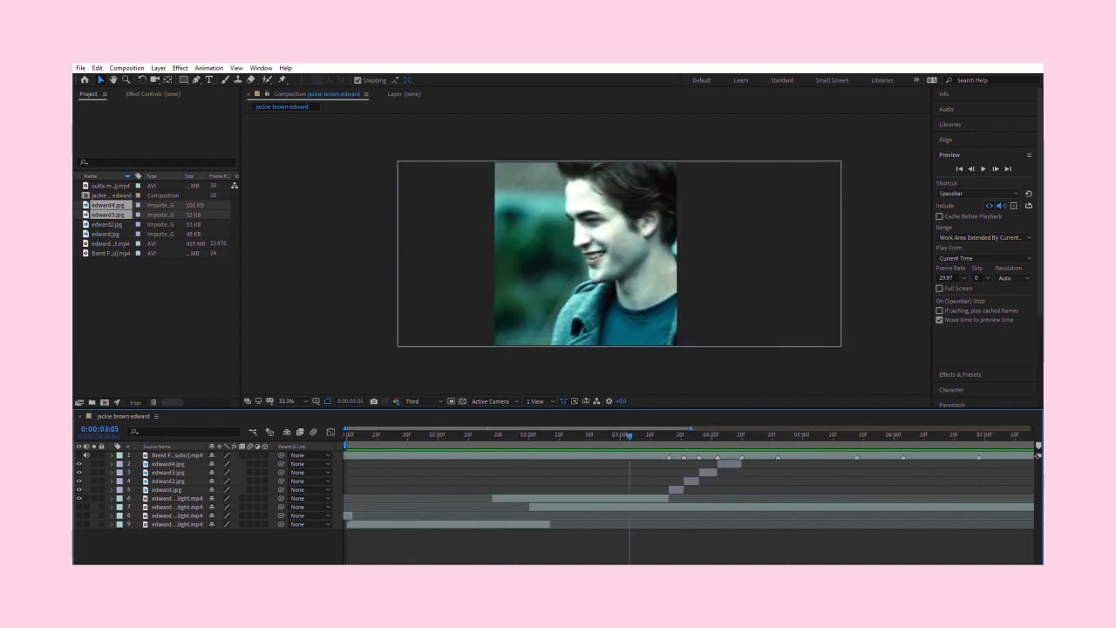
drag(630, 436, 347, 436)
click(177, 455)
shift+click(177, 498)
click(523, 547)
key(space)
key(space)
drag(757, 436, 346, 436)
key(space)
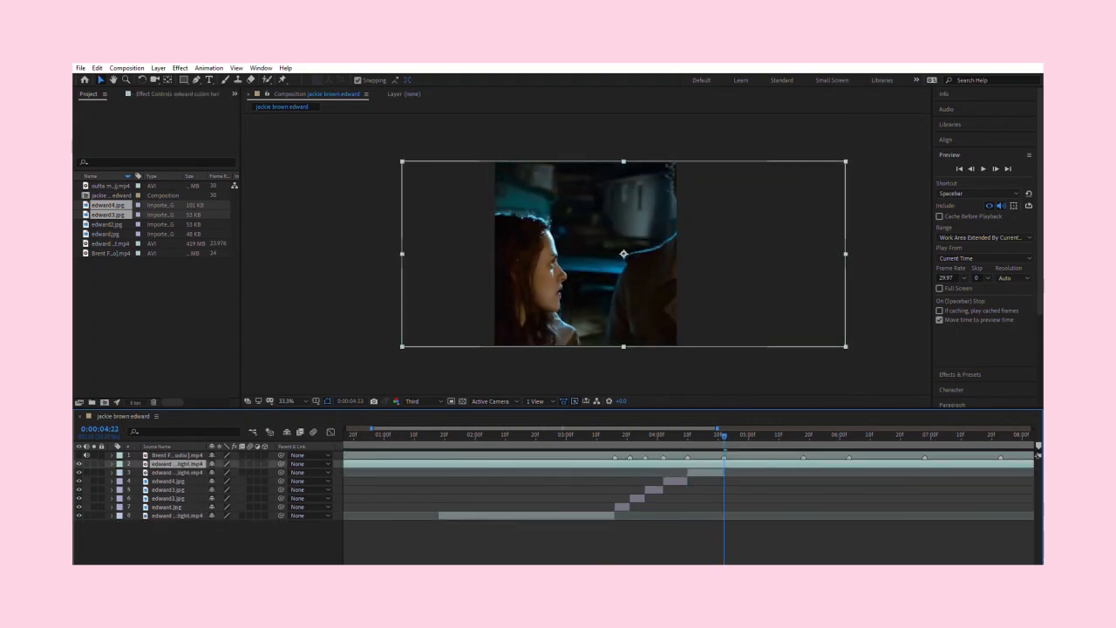
Reframe the Twilight clip at 0:00:05:18 by shifting it sideways in the composition view
key(space)
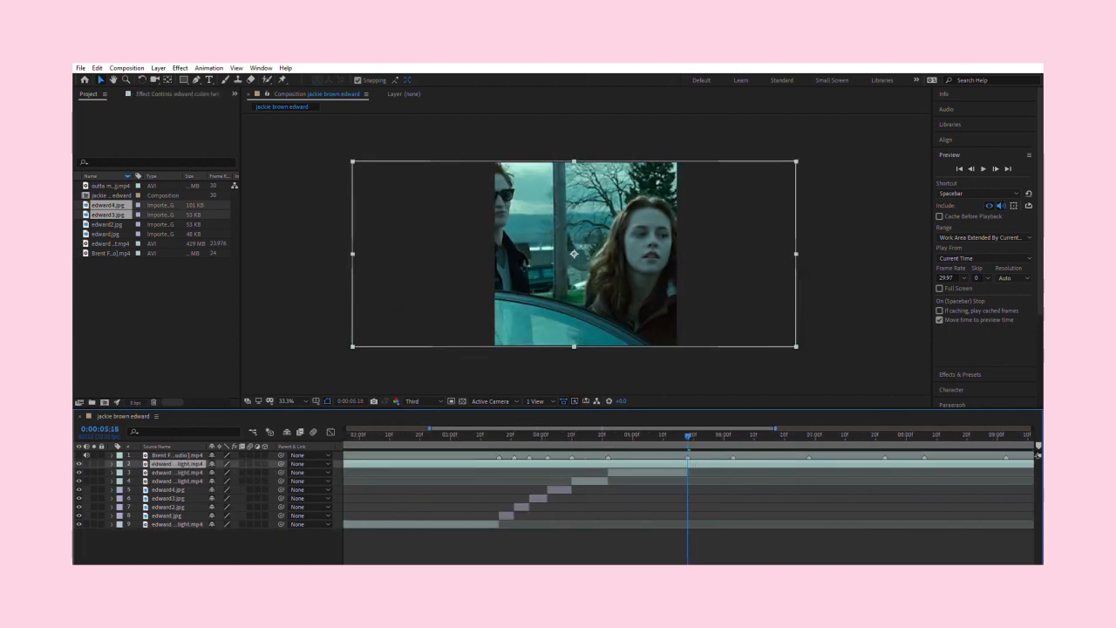
drag(574, 254, 660, 253)
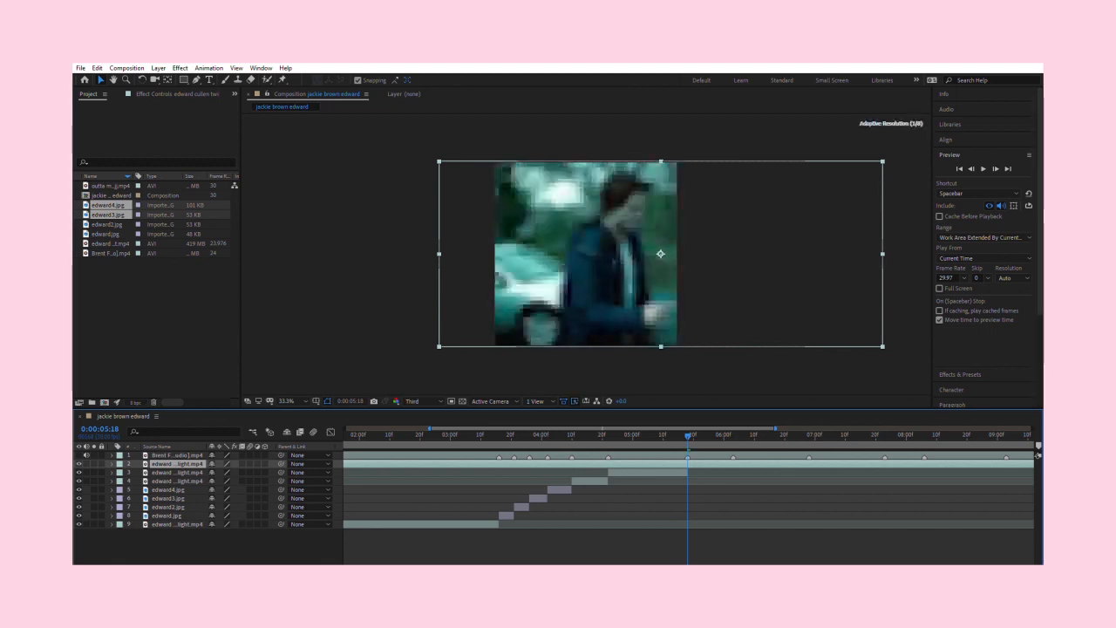
drag(660, 253, 625, 254)
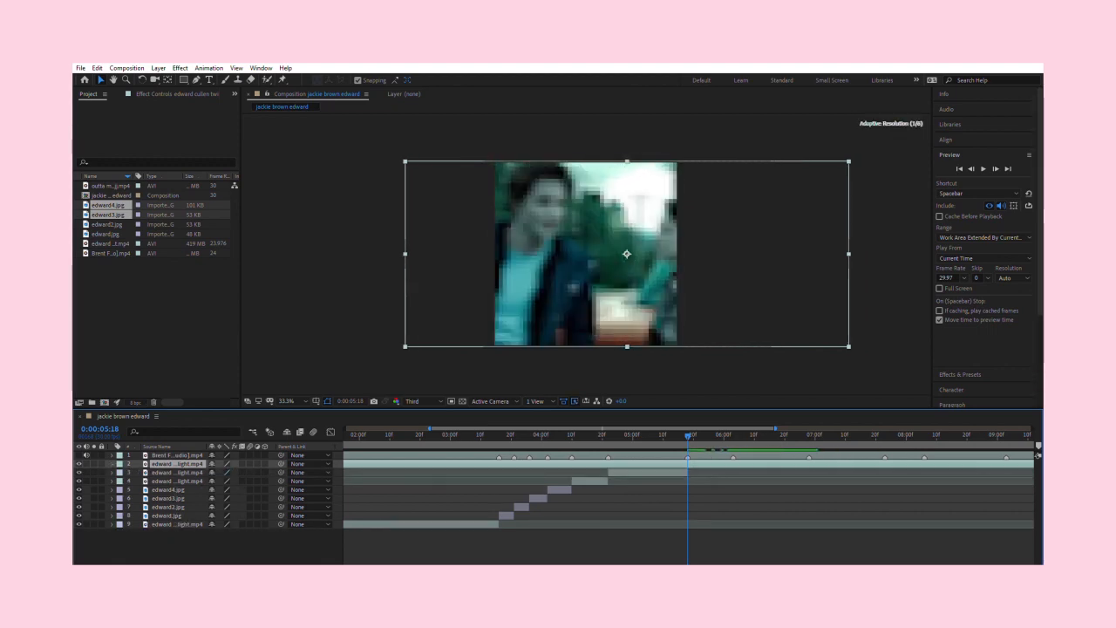
Split the Twilight clip at the 0:00:06:03 marker and adjust the following segment's horizontal position
key(alt+[)
key(ctrl+shift+d)
key(space)
drag(959, 464, 345, 464)
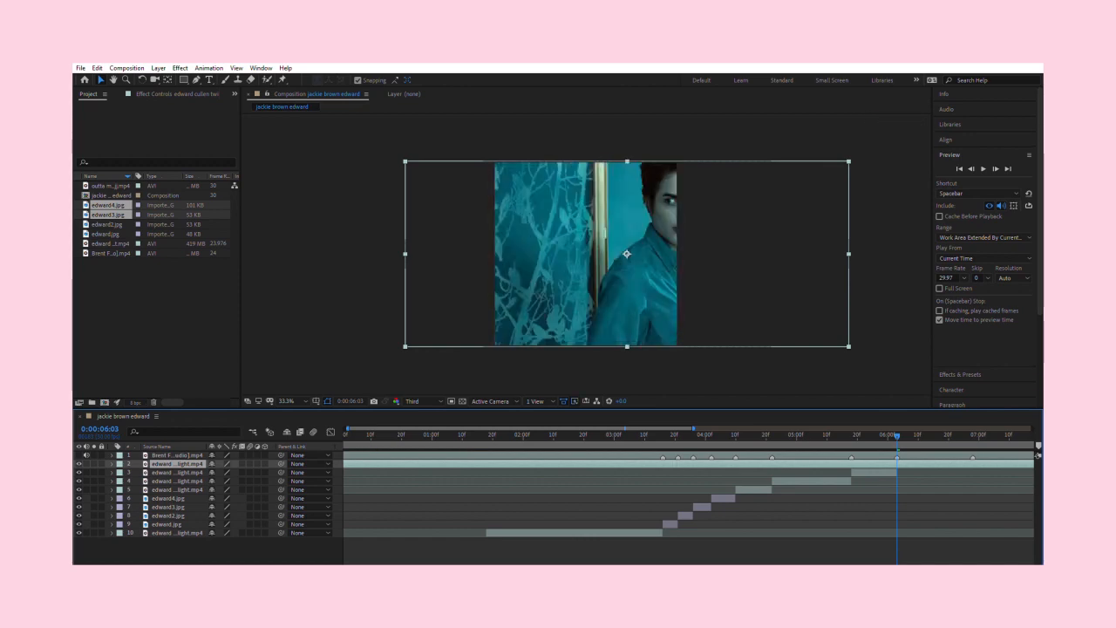
key(p)
drag(216, 472, 141, 473)
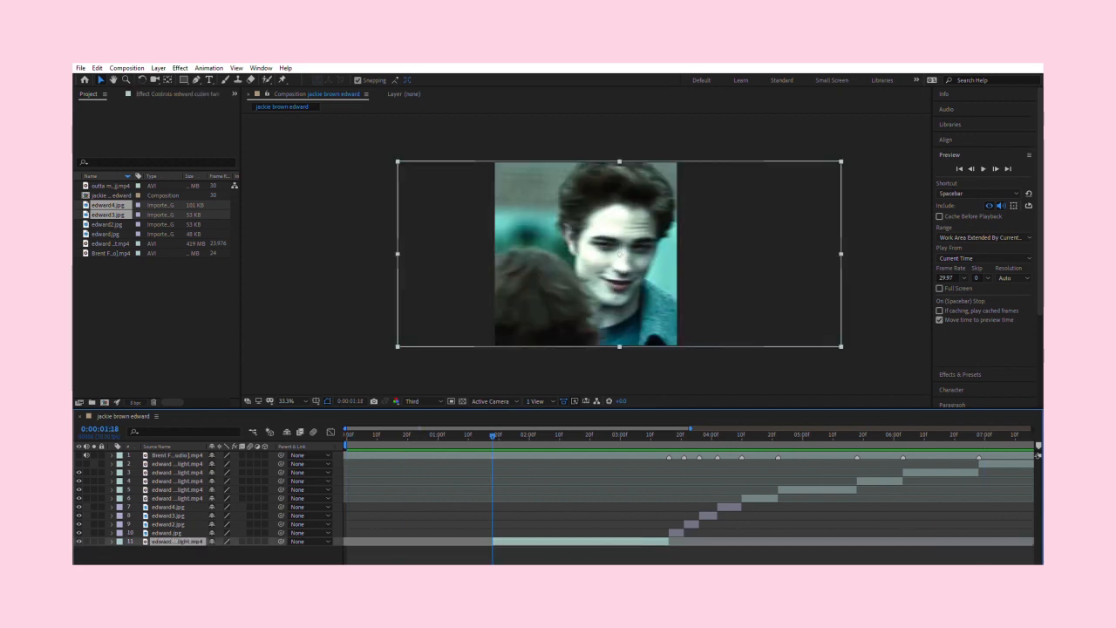
Add a white Coolvetica text layer asking "will you be my leading lady" over the clip starting at 0:00:01:18
key(ctrl+t)
click(583, 268)
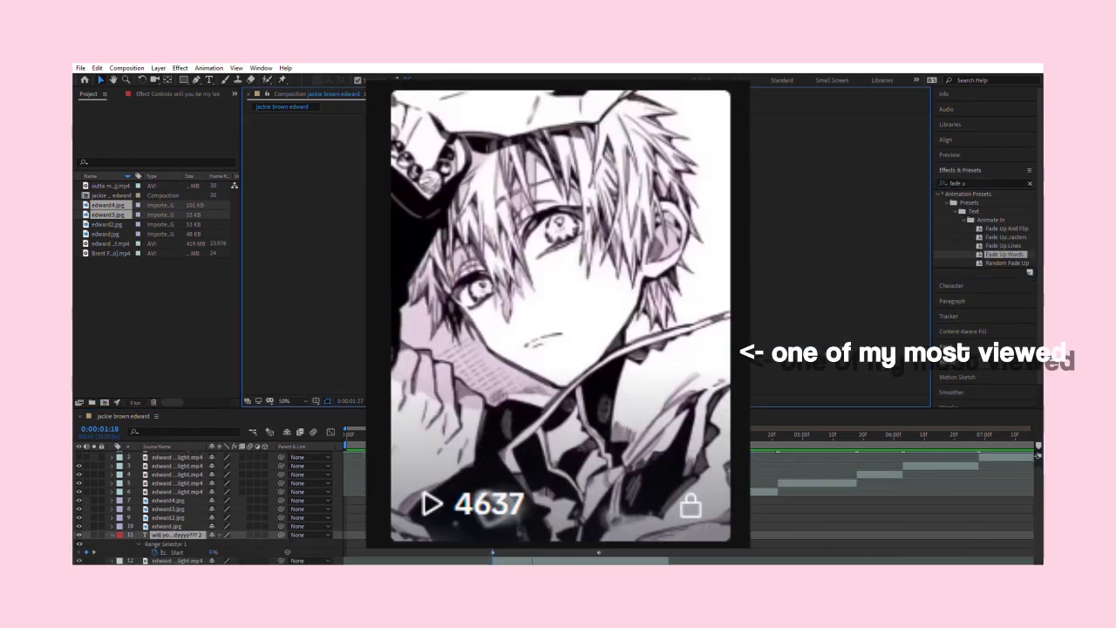
Retime the text's Fade Up Words animation, moving the last Start keyframe near the layer's end and adjusting Start in between, and preview it
click(477, 434)
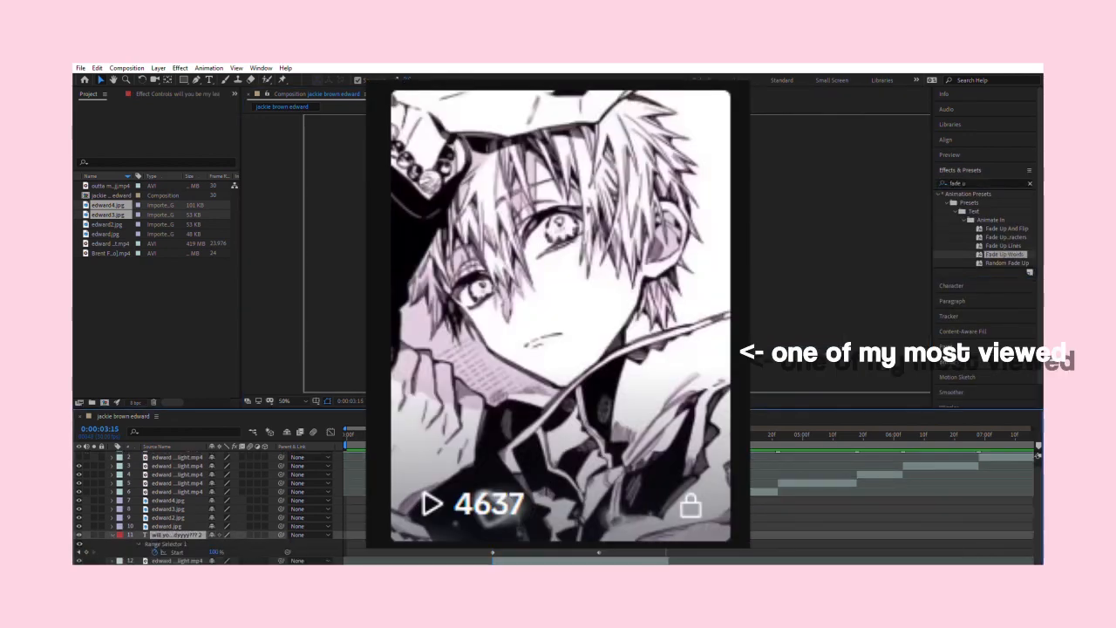
drag(599, 552, 665, 552)
drag(493, 434, 524, 434)
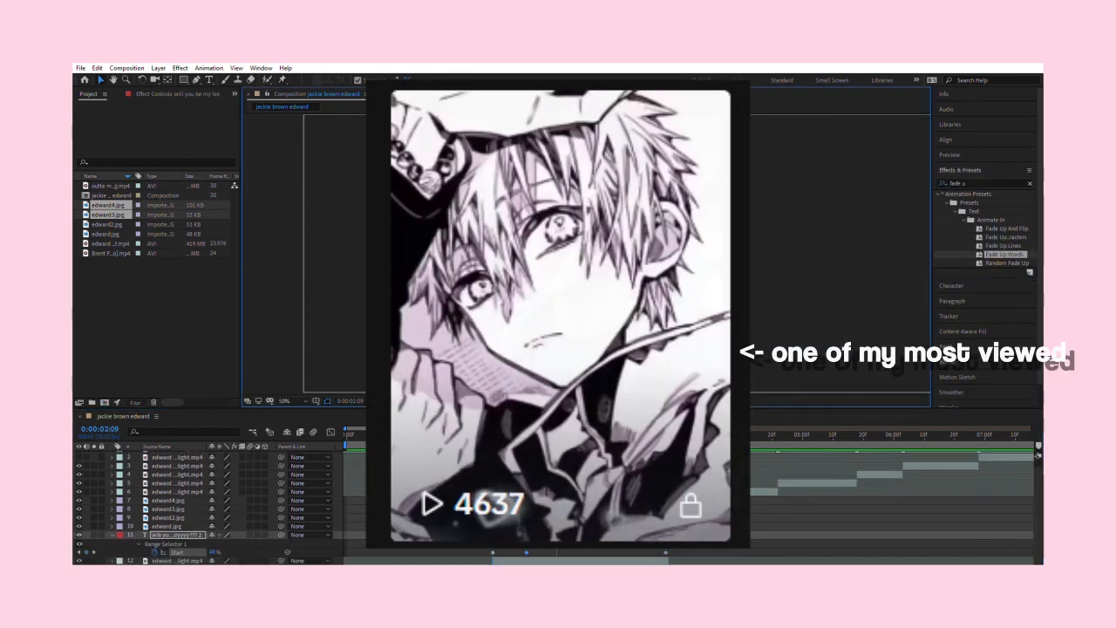
drag(214, 552, 228, 552)
drag(602, 434, 654, 434)
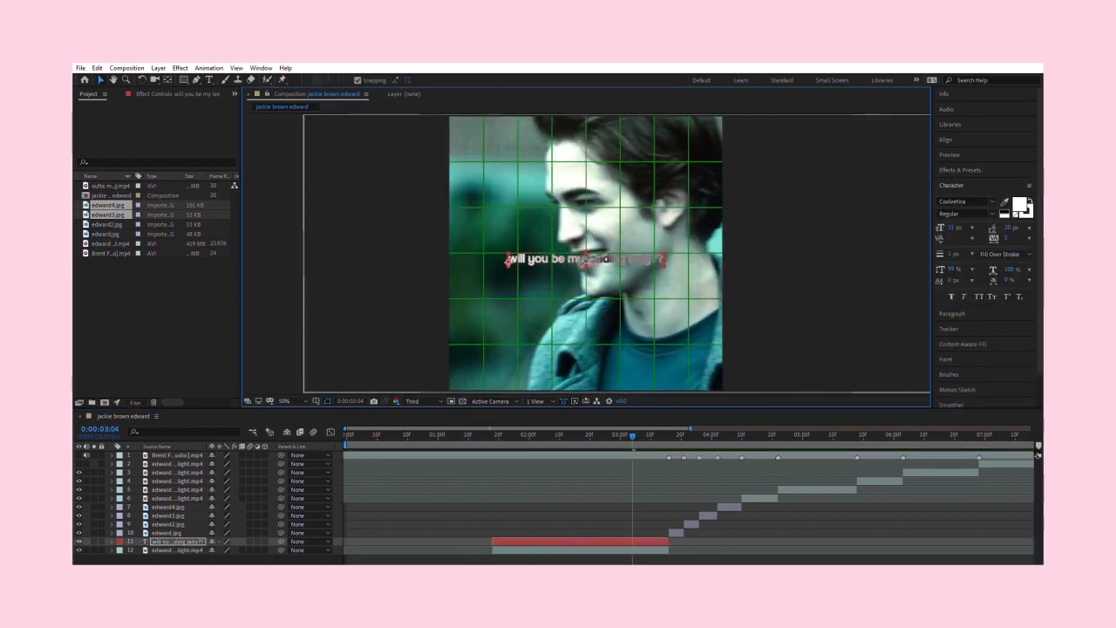
key(space)
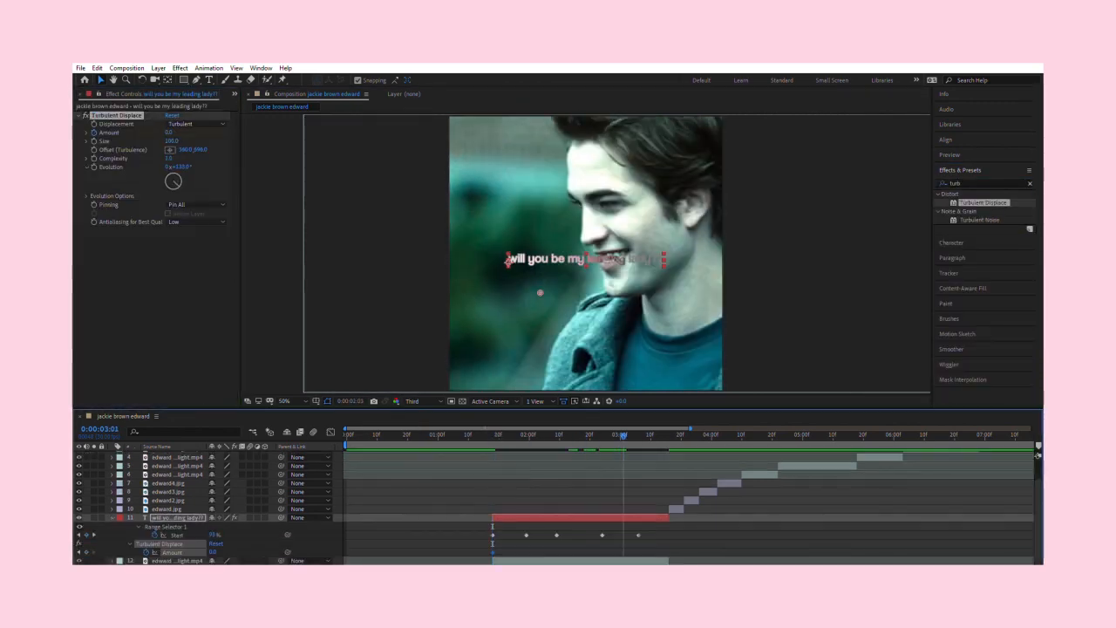
Set the text layer's Anchor Point to 306.0,0.0, centre the text using the grid, and reveal its scale at 0:00:01:18
key(u)
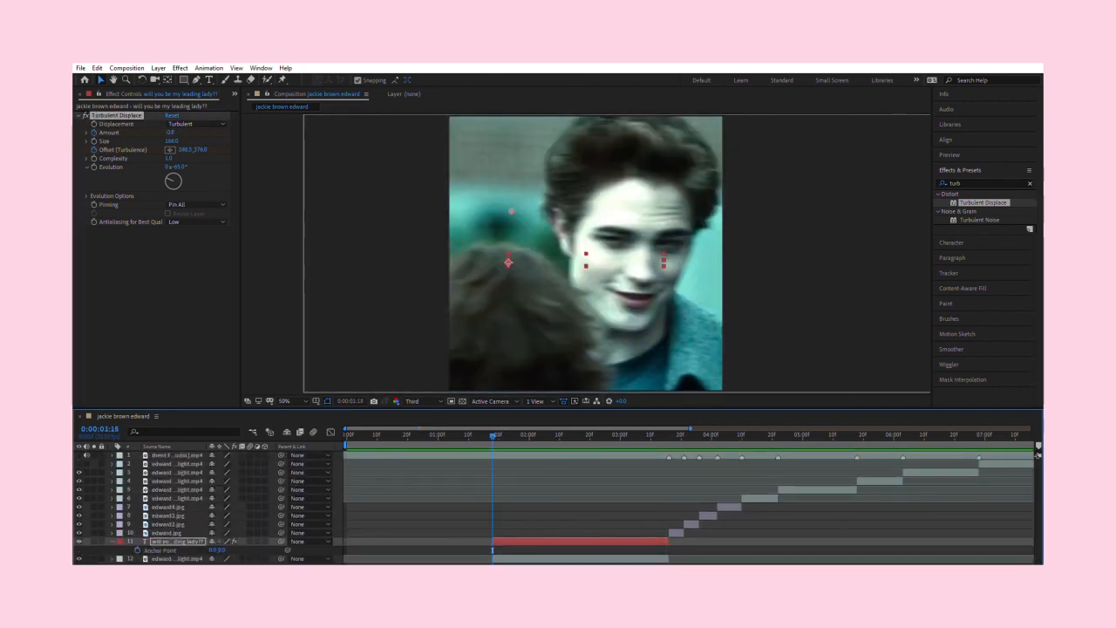
drag(213, 550, 368, 550)
drag(492, 435, 555, 435)
key(ctrl+apostrophe)
drag(483, 261, 561, 253)
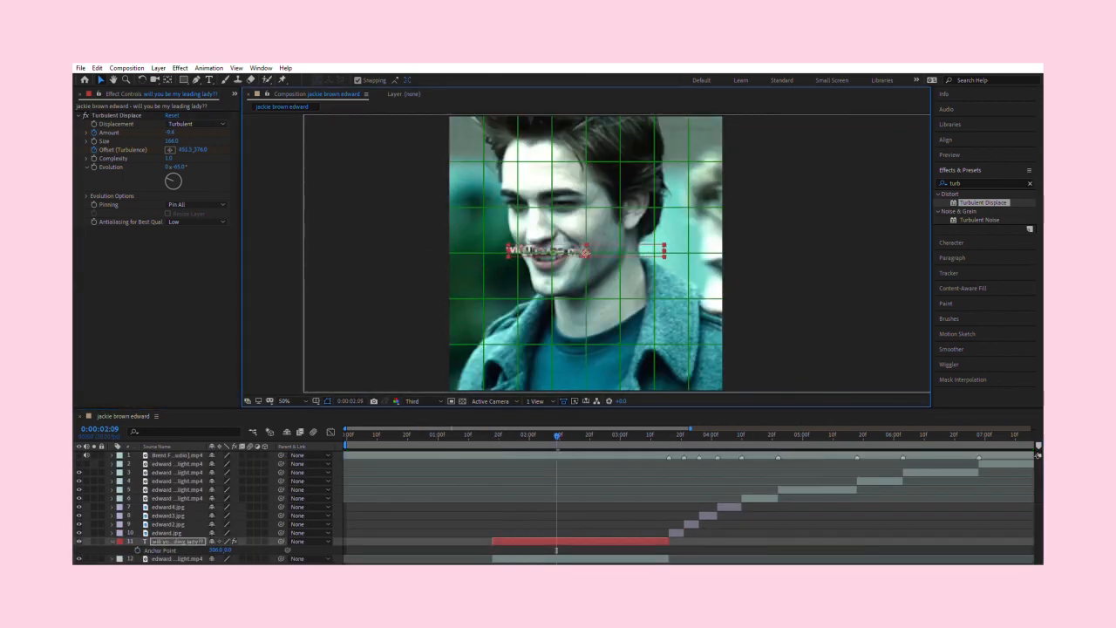
drag(556, 435, 492, 435)
key(s)
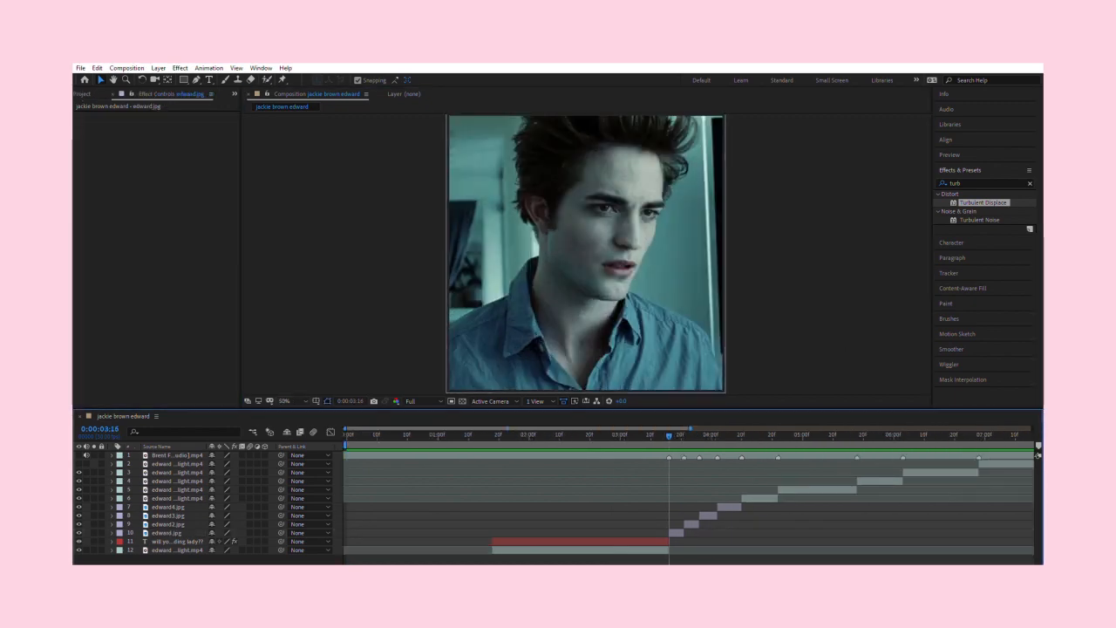
Show the opacity property of the edward.jpg layer
click(166, 532)
key(t)
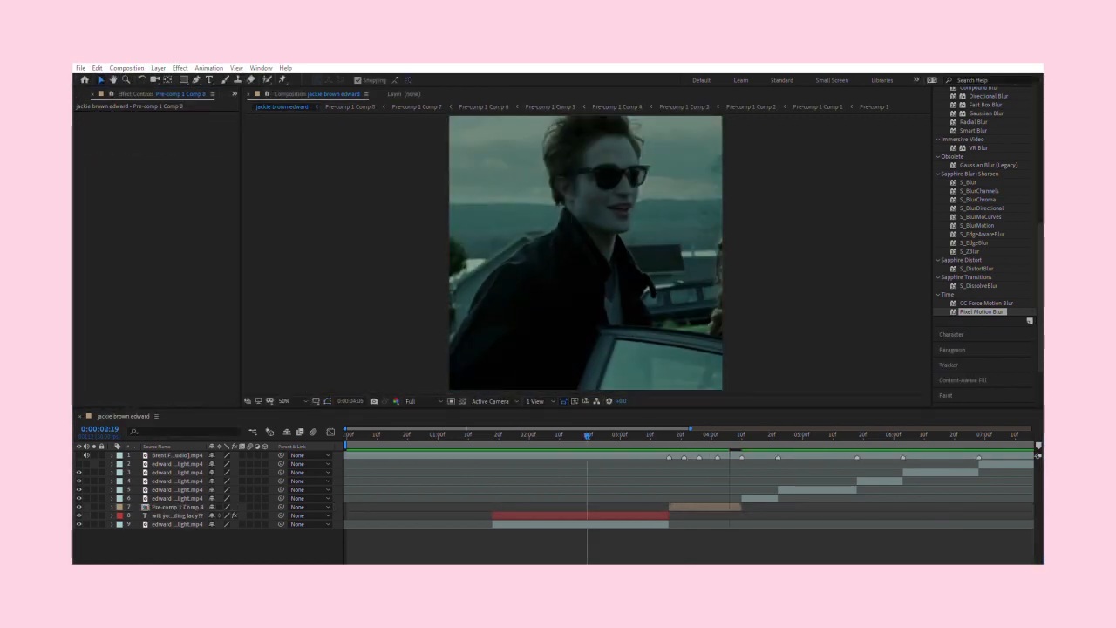
Apply S_BlurMoCurves to Pre-comp 1 Comp 8 and open its animated properties in the graph editor
drag(586, 435, 623, 435)
key(space)
drag(981, 202, 585, 251)
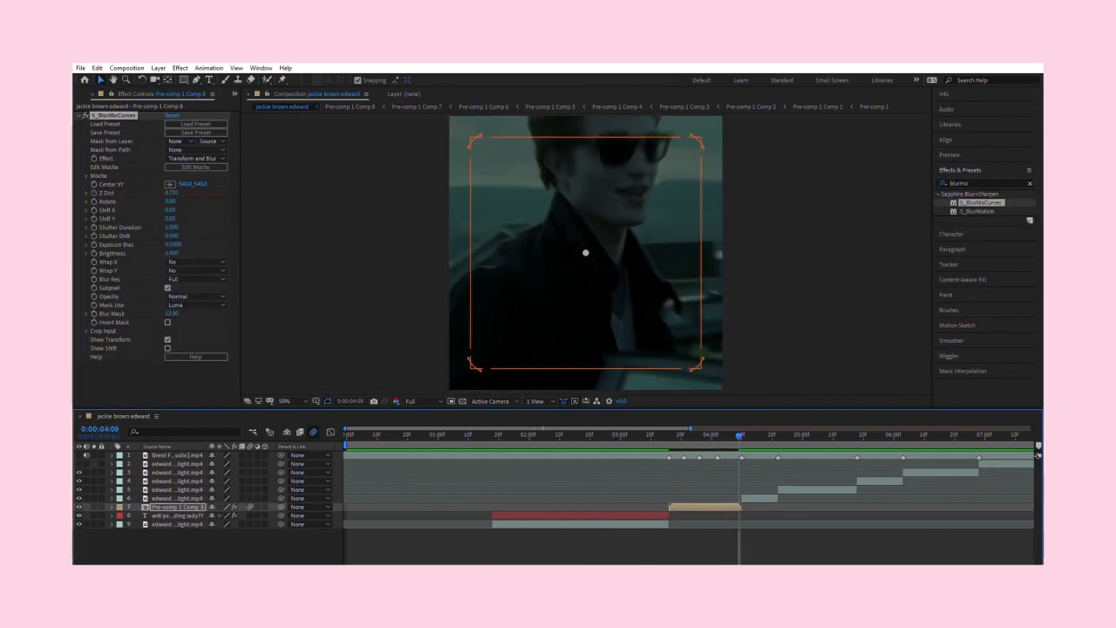
key(u)
key(shift+F3)
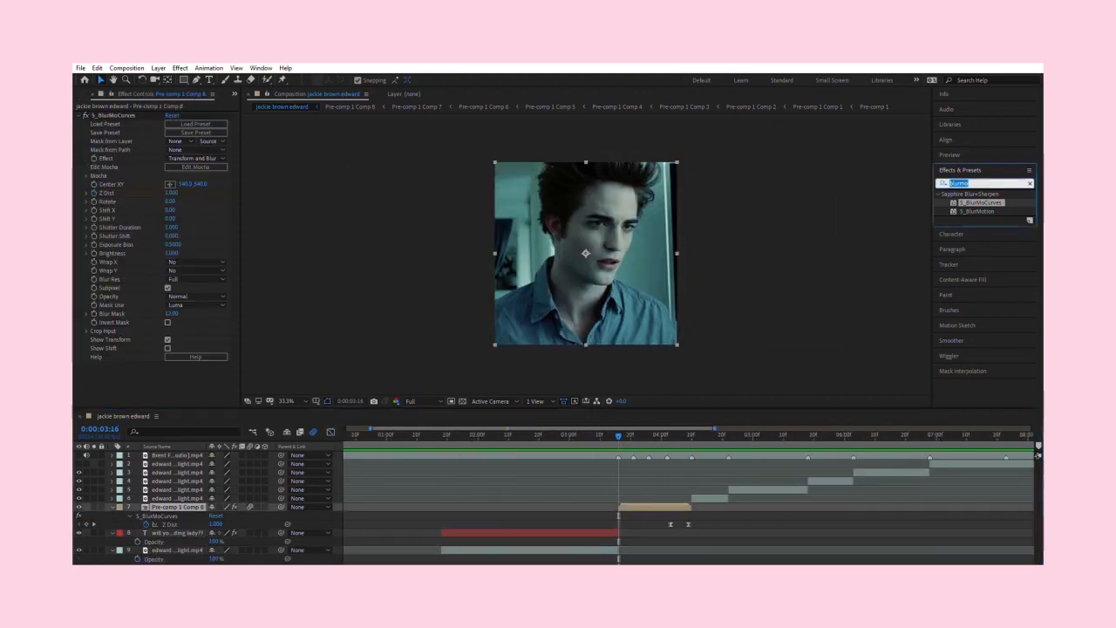
Search the effects for "shake" and apply a shake to Pre-comp 1 Comp 8
text(shake)
double_click(982, 254)
double_click(996, 211)
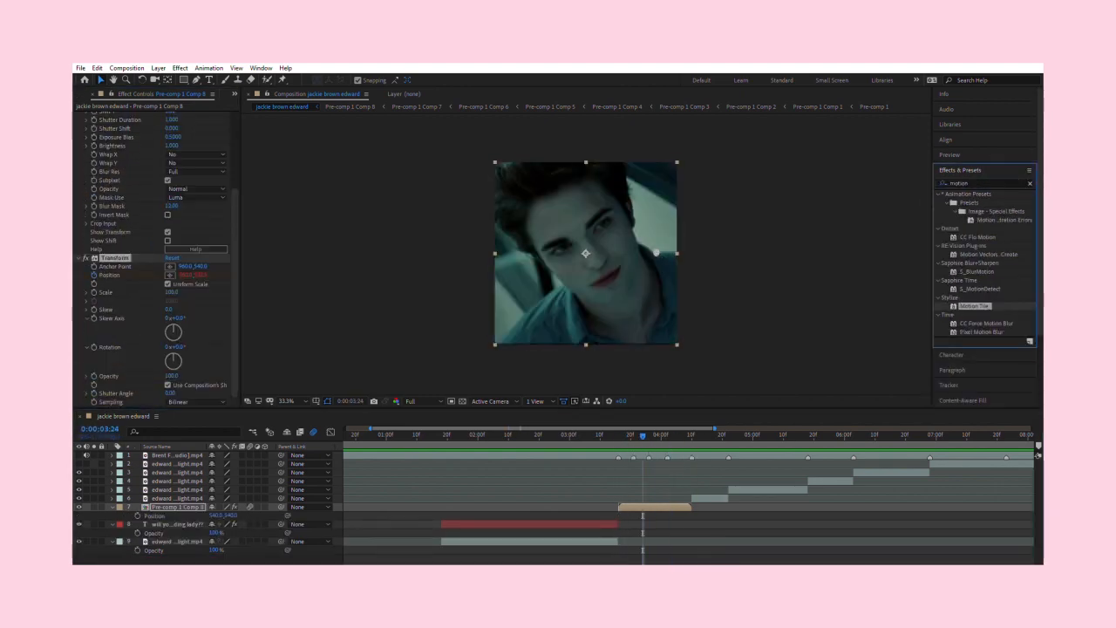
Adjust the S_BlurMoCurves Z Dist animation on the Twilight clip's Comp 1 using the graph editor, and set Wrap X and Wrap Y to Reflect
click(174, 194)
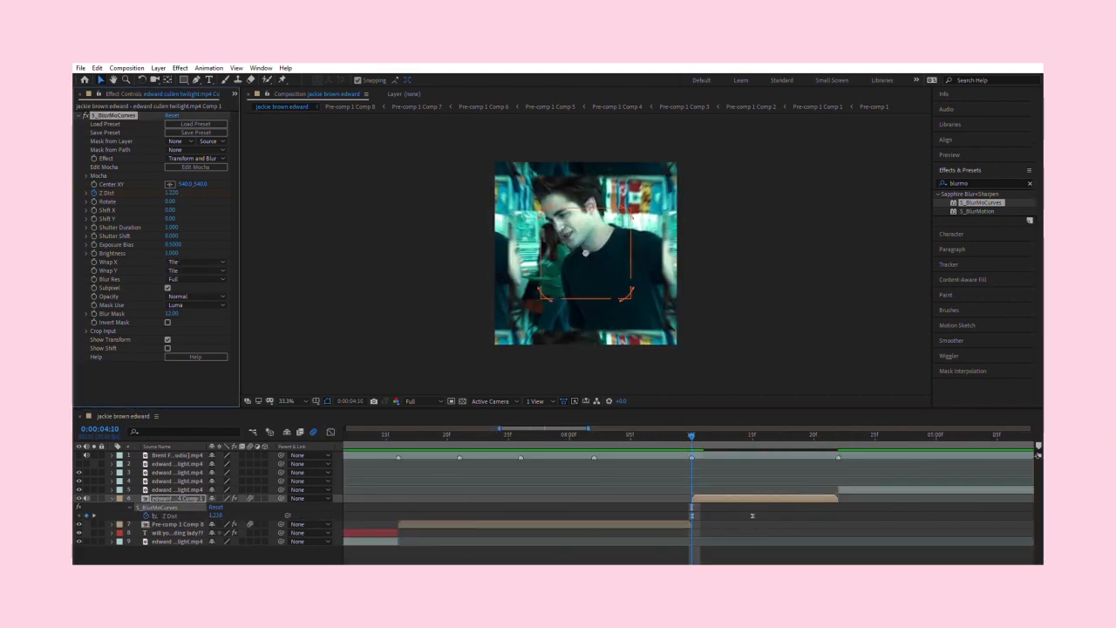
key(shift+F3)
key(shift+F3)
key(shift+F3)
key(shift+F3)
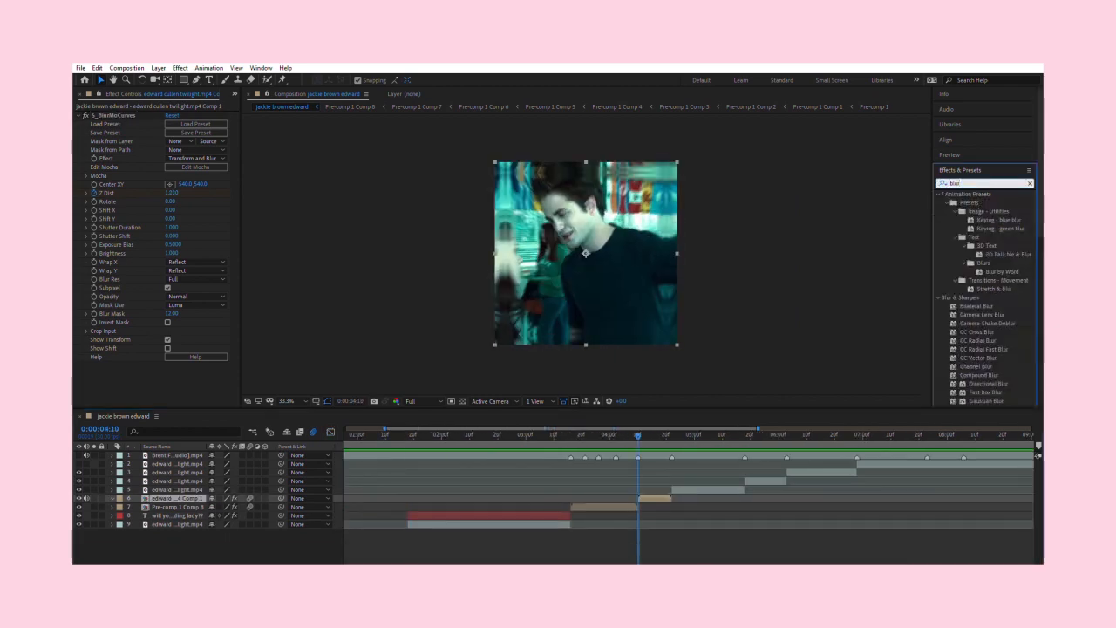
Apply Camera Lens Blur to the Twilight clip's Comp 1 and keyframe its Blur Radius from 0:00:04:10, then preview the edit
scroll(985, 262, down, 2)
double_click(983, 250)
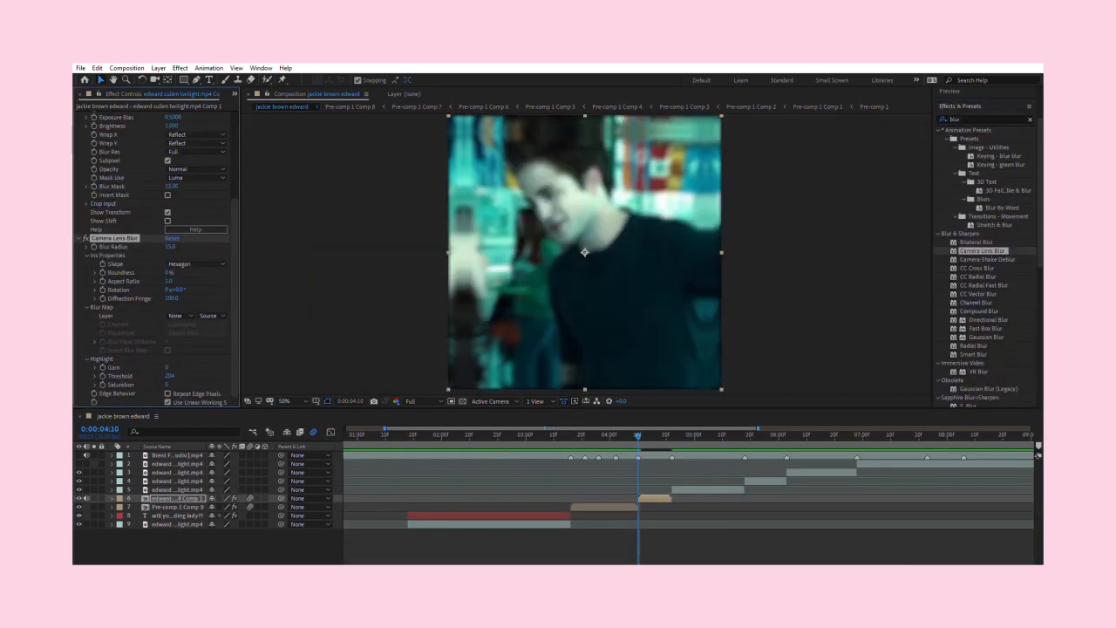
click(102, 246)
key(u)
drag(638, 435, 660, 435)
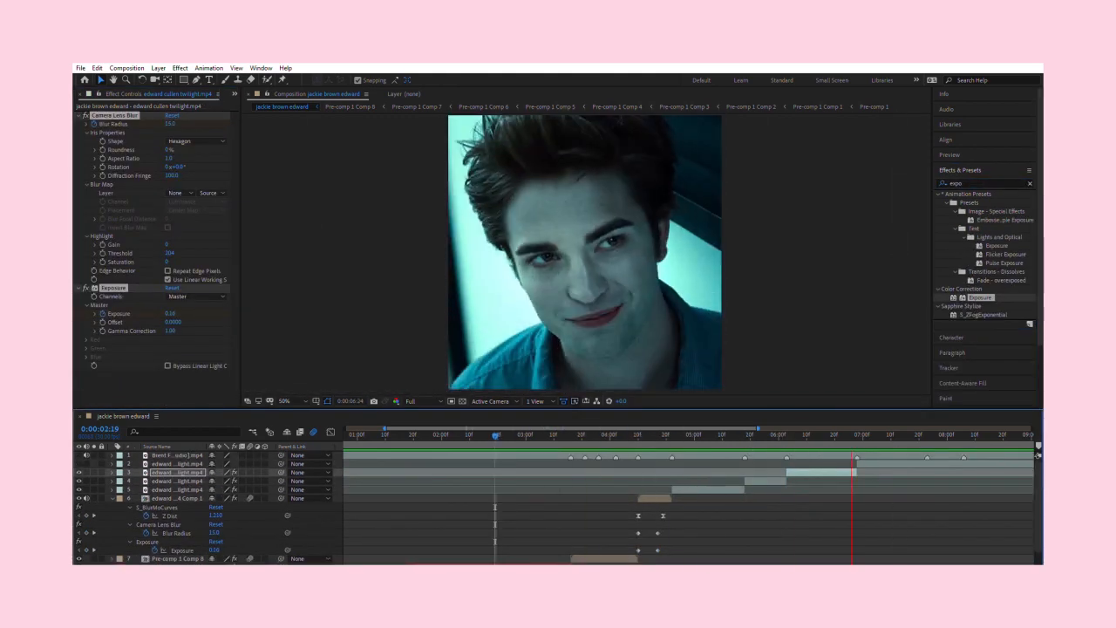
key(space)
scroll(645, 507, down, 1)
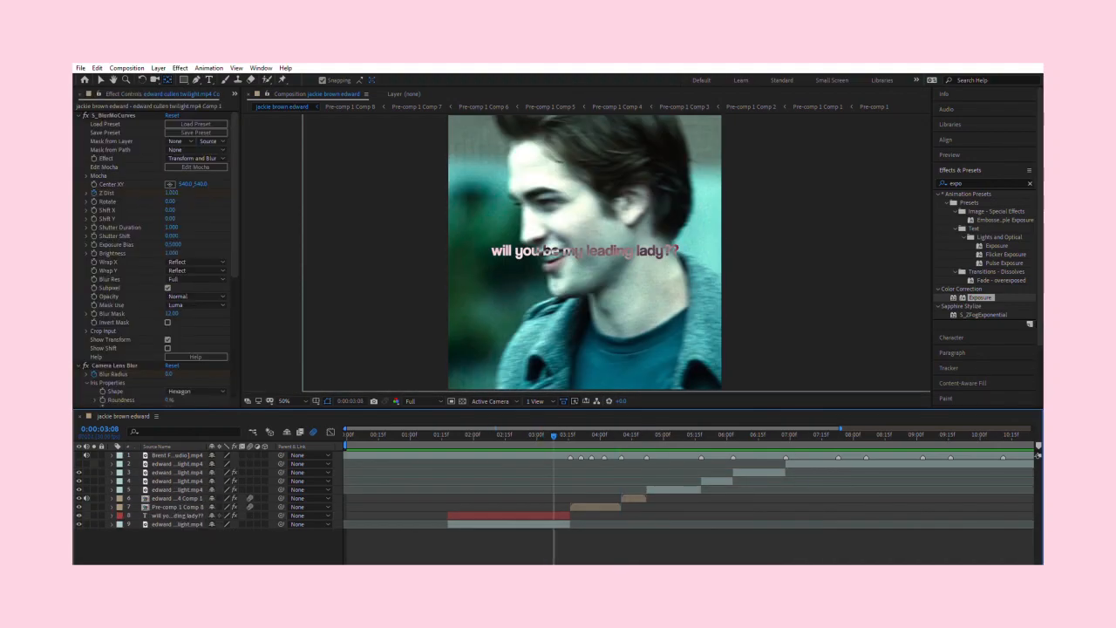
Duplicate Pre-comp 1 Comp 8, place the copy beneath the audio layer, and align its start with the beat marker near 0:00:07:00
click(177, 507)
key(ctrl+d)
drag(177, 507, 177, 460)
key(v)
key([)
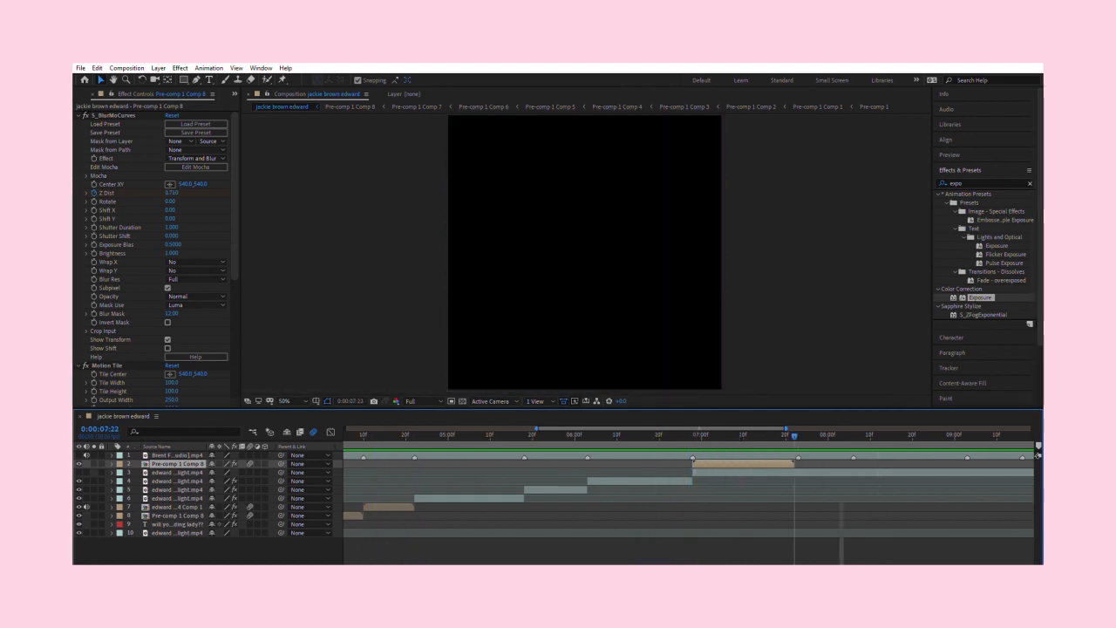
Place the Twilight footage above the pre-comp copy, slip it to suitable scenes, and reposition each clip horizontally in the frame
drag(177, 472, 177, 460)
click(79, 464)
drag(872, 464, 471, 464)
key(p)
drag(218, 472, 393, 473)
key(p)
drag(698, 464, 645, 464)
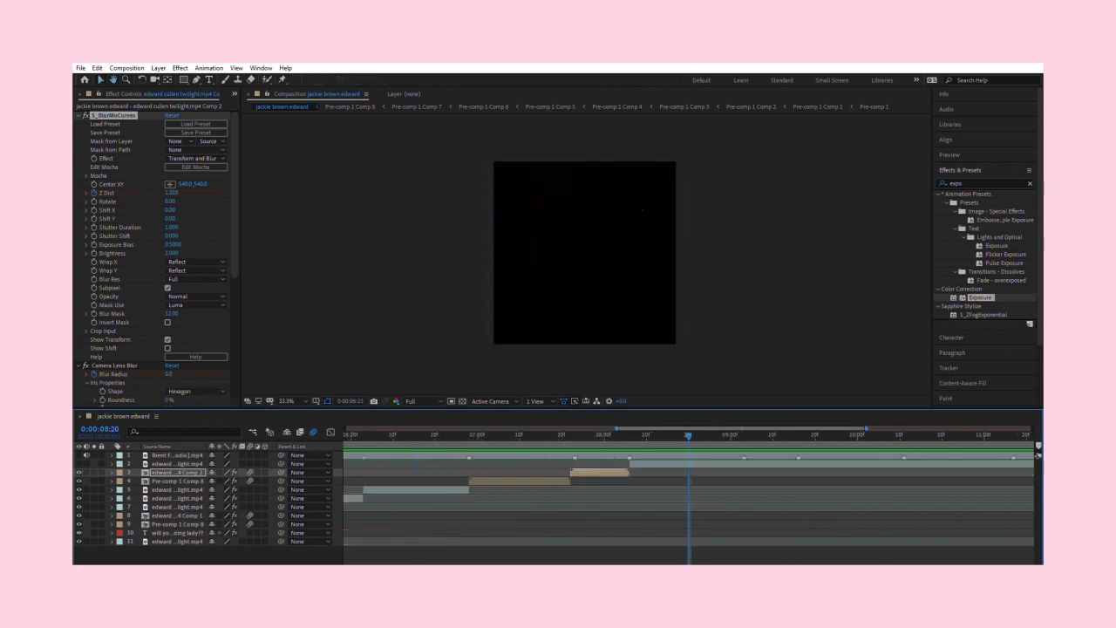
click(608, 251)
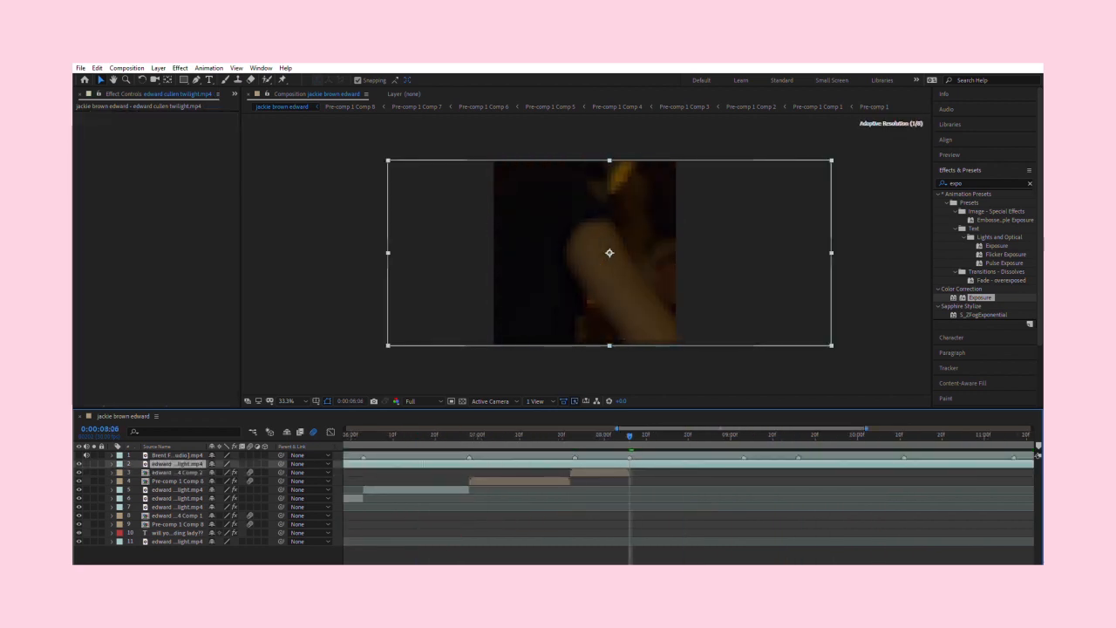
mouse_move(608, 253)
mouse_down()
mouse_move(502, 253)
mouse_move(623, 253)
mouse_up()
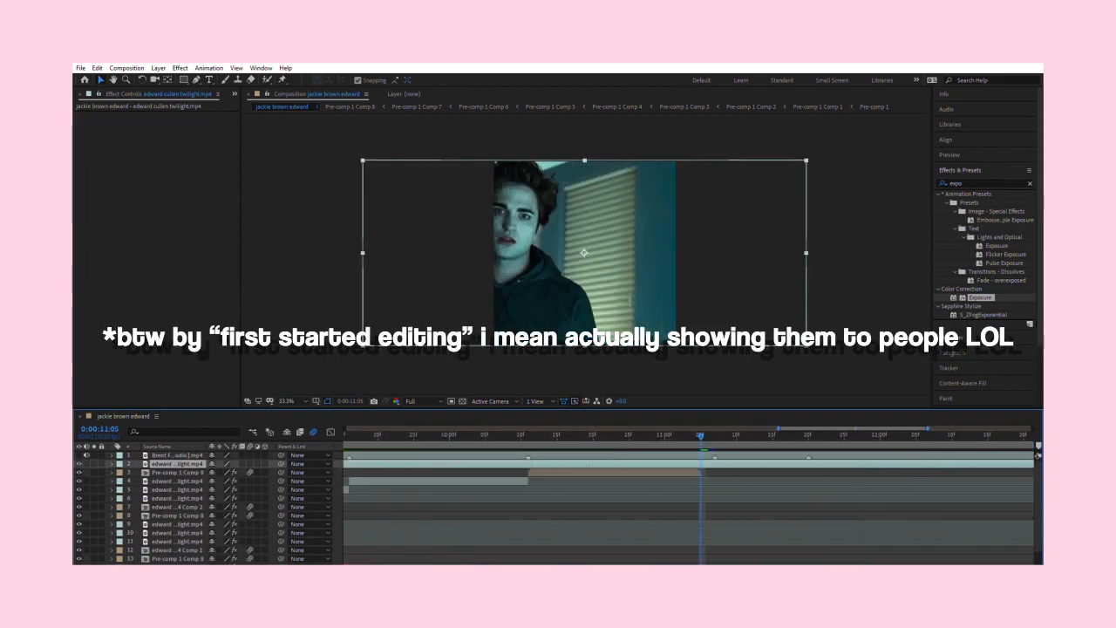
Split the Twilight footage at 0:00:11:20 and paste the copied effects onto the clip beginning at 0:00:11:05
key(ctrl+shift+d)
click(177, 473)
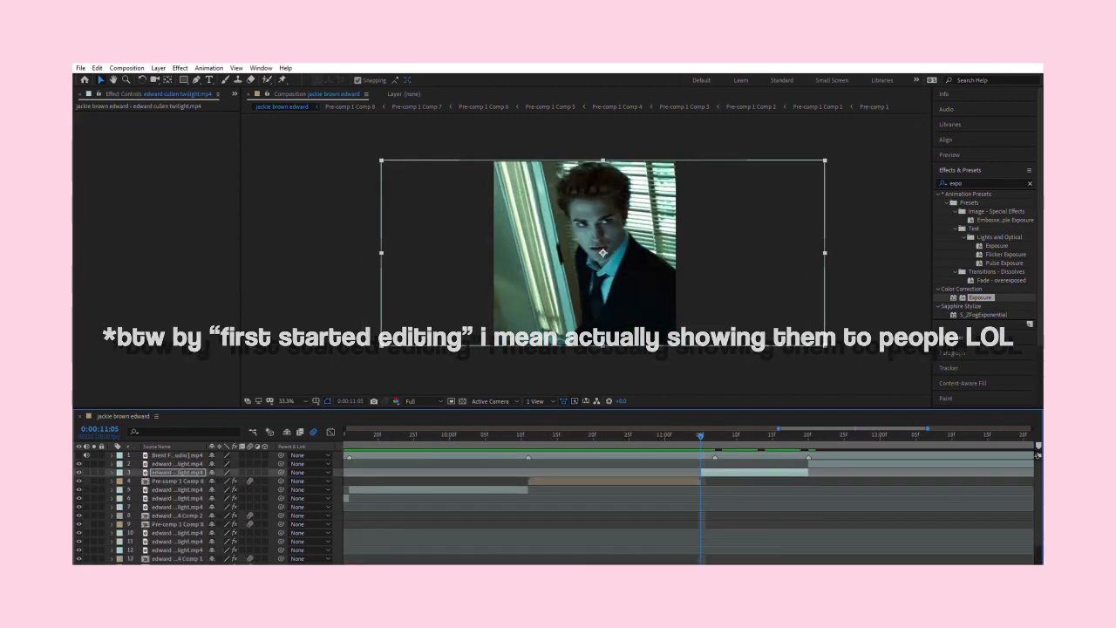
key(ctrl+v)
key(k)
Slip the Twilight clip starting at 0:00:11:20 to another scene and shift its position horizontally to frame the subject
drag(924, 464, 435, 463)
drag(669, 464, 628, 463)
key(p)
drag(218, 472, 174, 472)
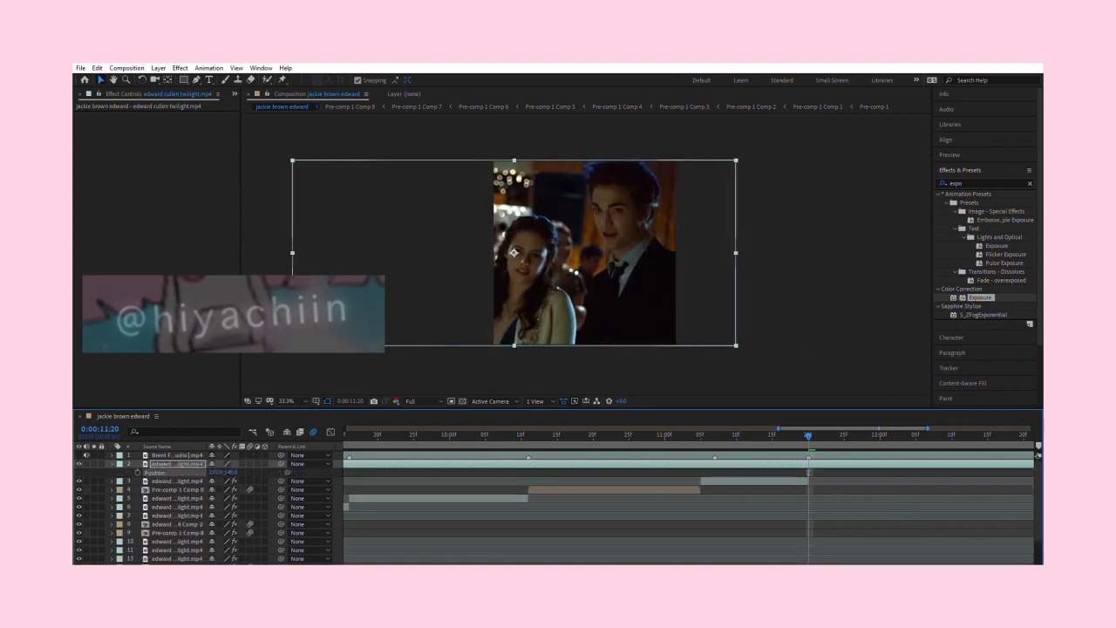
key(p)
drag(669, 464, 628, 464)
key(p)
drag(218, 473, 358, 472)
Split the 0:00:11:20 Twilight clip at the next audio marker, delete the excess footage, and reposition the remaining clip
key(p)
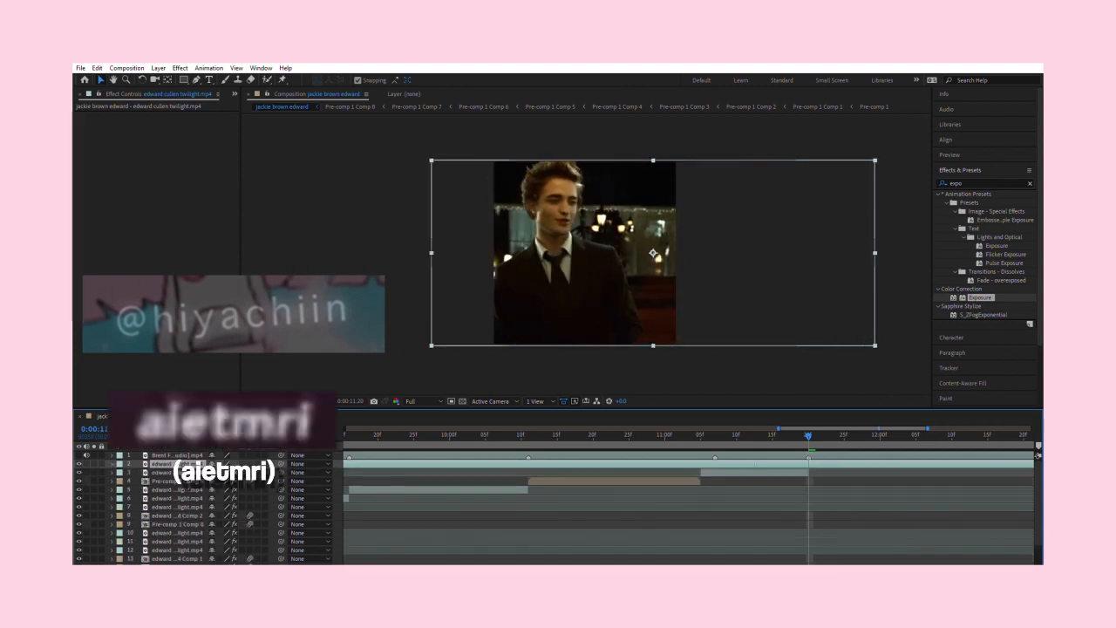
key(k)
key(ctrl+shift+d)
key(j)
key(ctrl+shift+d)
key(Delete)
key(p)
drag(218, 482, 288, 481)
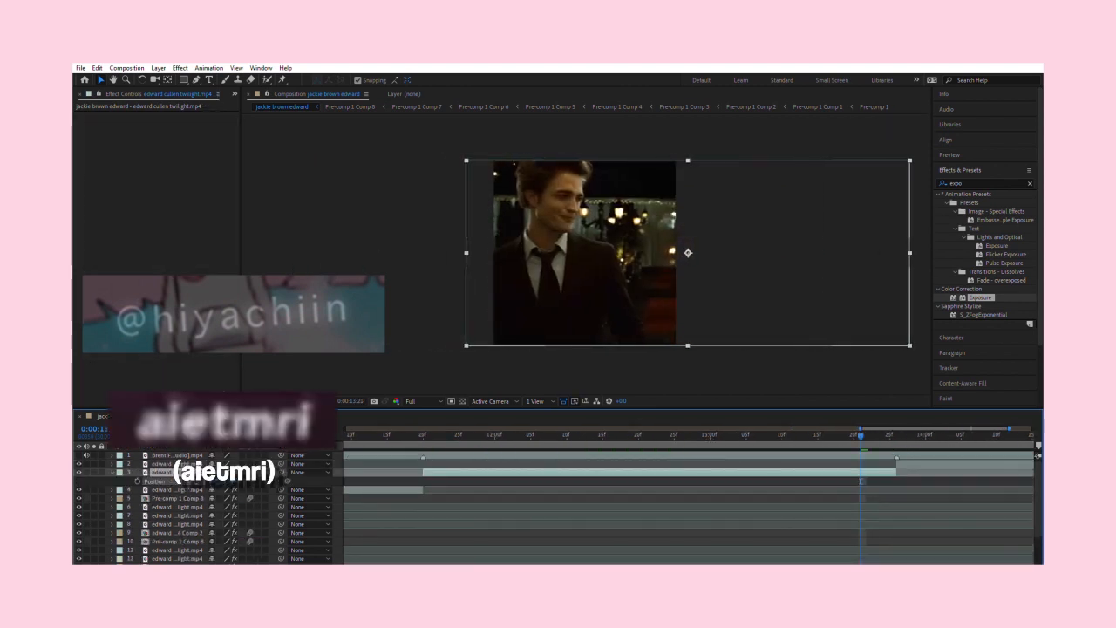
key(j)
key(p)
Pre-compose the Twilight clip at 0:00:11:05 and paste S_BlurMoCurves and Camera Lens Blur onto the resulting composition
key(space)
key(j)
key(minus)
key(minus)
key(ctrl+Up)
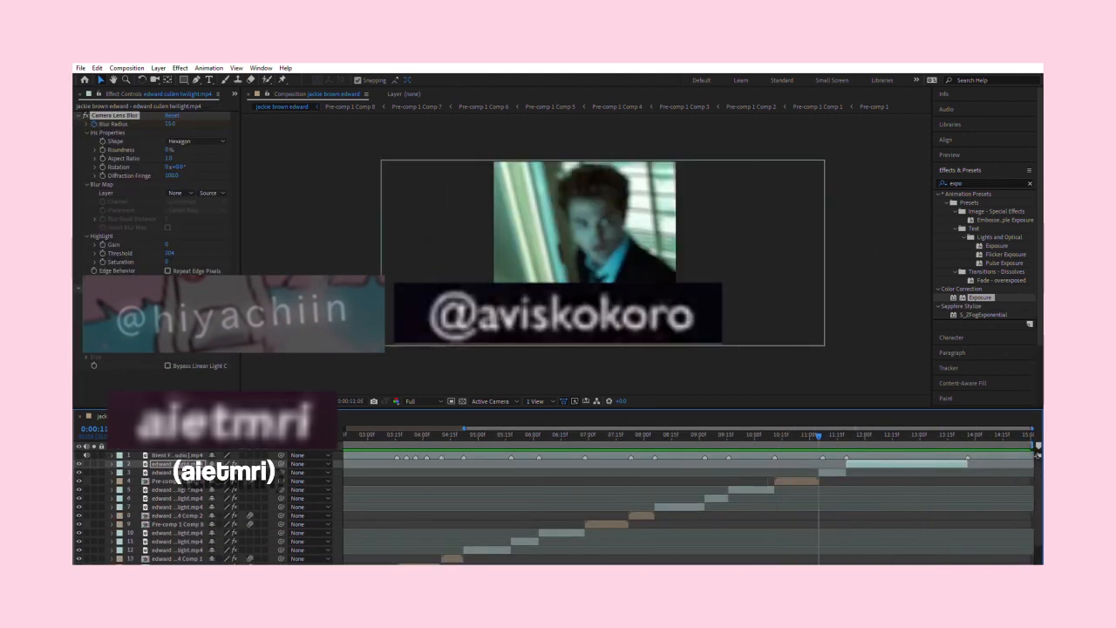
scroll(558, 515, down, 3)
key(u)
scroll(558, 514, up, 3)
key(u)
key(ctrl+x)
key(ctrl+shift+c)
key(Return)
key(ctrl+v)
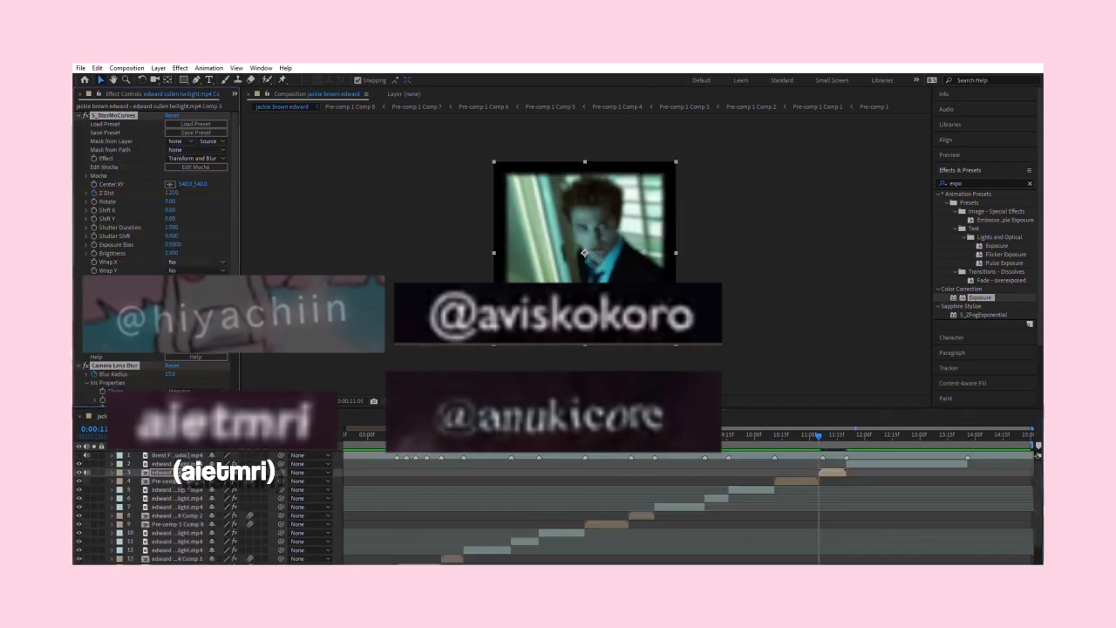
click(660, 434)
key(space)
key(space)
click(906, 464)
click(797, 434)
key(space)
key(asterisk)
key(space)
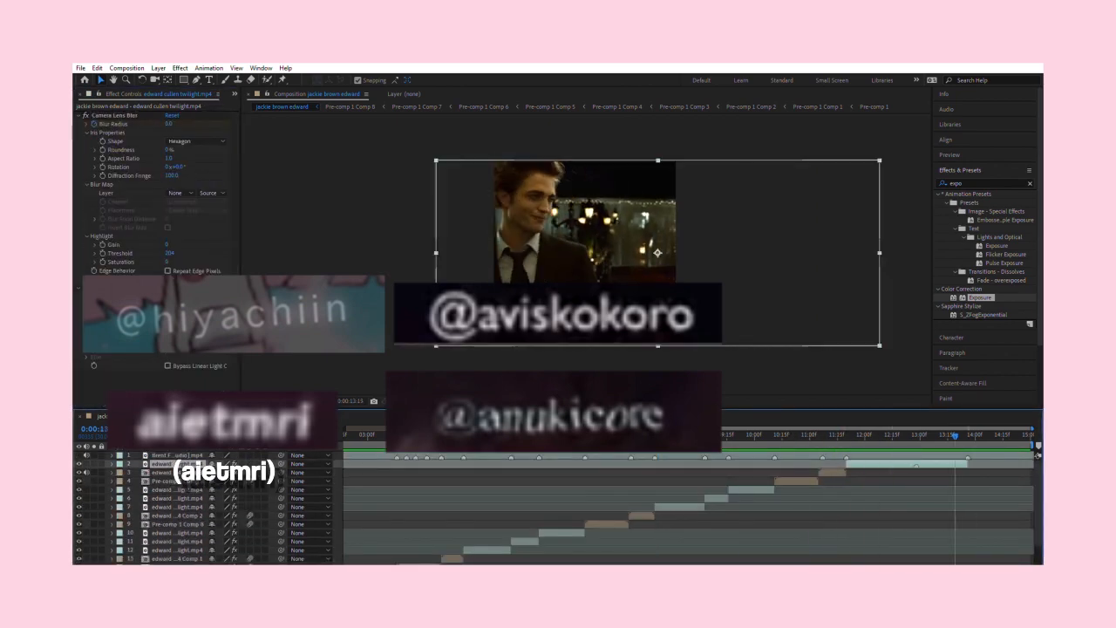
key(ctrl+z)
Add a beat marker to the audio layer near 0:00:13:00 and remove all effects from the final Twilight clip
click(915, 455)
key(asterisk)
click(907, 464)
key(u)
click(114, 115)
key(ctrl+a)
key(Delete)
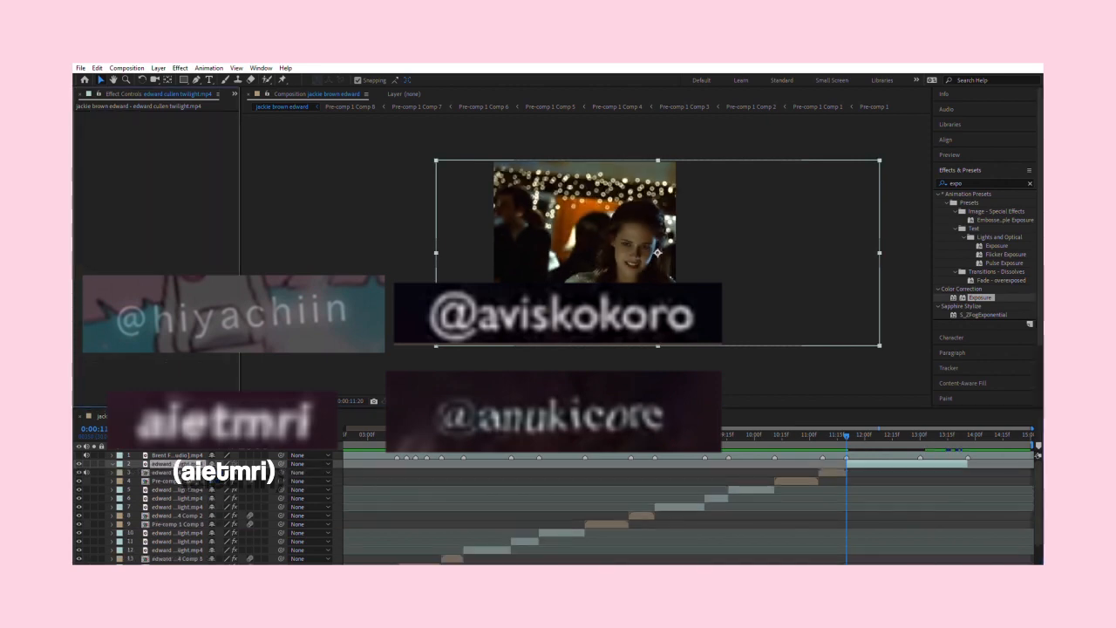
Reposition and slip the clip starting at 0:00:11:20 to another scene, and split it at 0:00:13:00
key(p)
drag(217, 472, 165, 473)
key(k)
drag(907, 464, 921, 463)
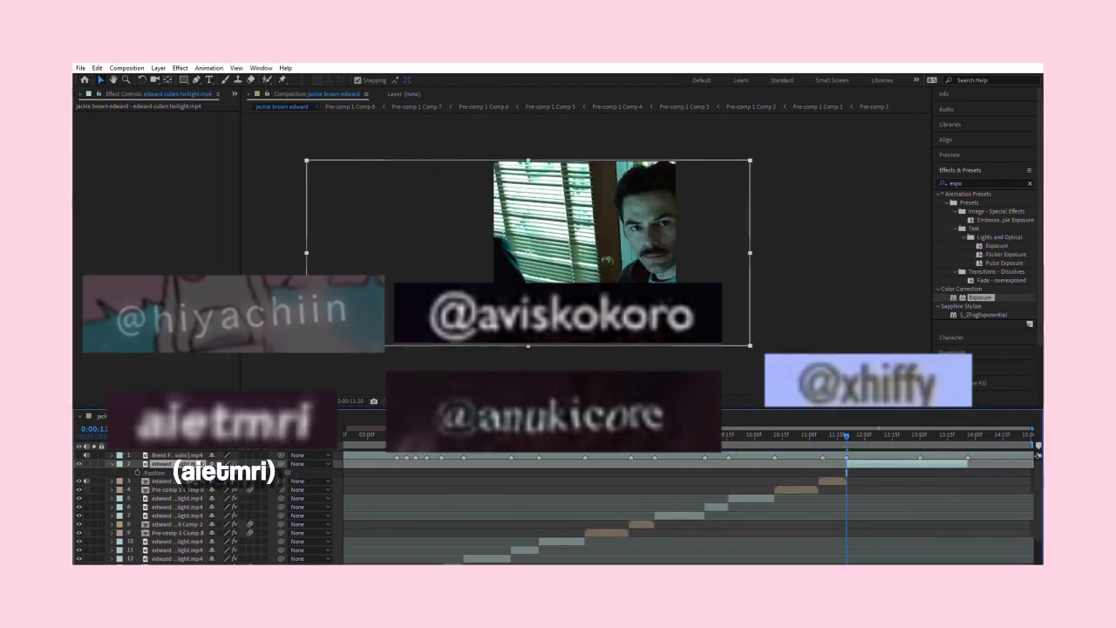
key(k)
key(ctrl+shift+d)
key(p)
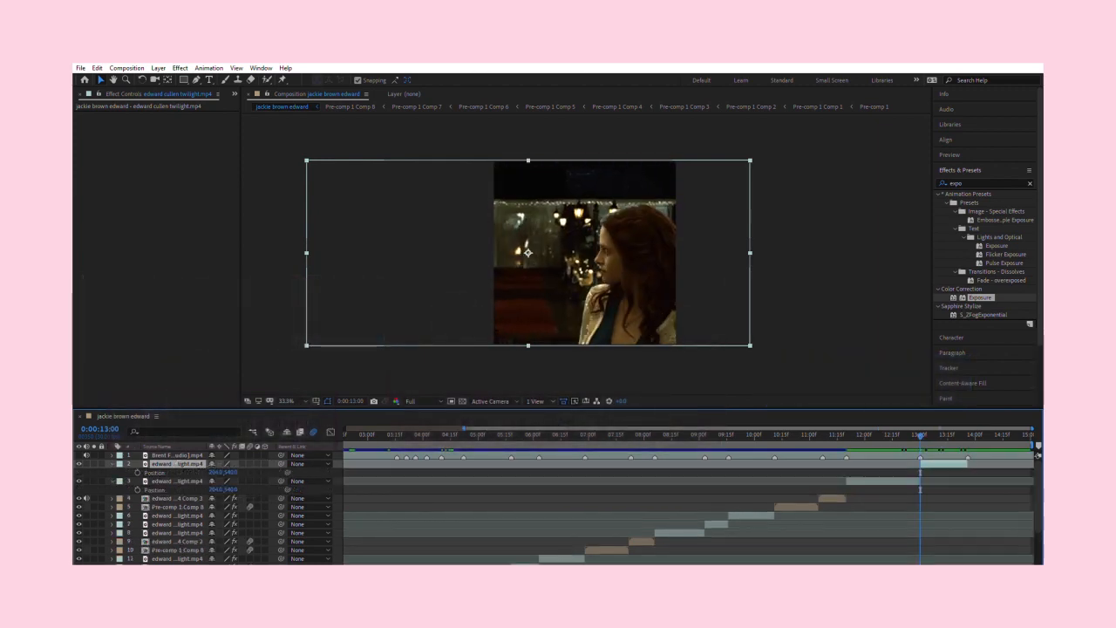
key(p)
Copy the Camera Lens Blur and Exposure effects from an earlier clip onto the clips starting at 0:00:11:20 and 0:00:13:00
key(space)
key(space)
key(j)
click(882, 471)
click(717, 515)
key(u)
click(882, 471)
key(ctrl+v)
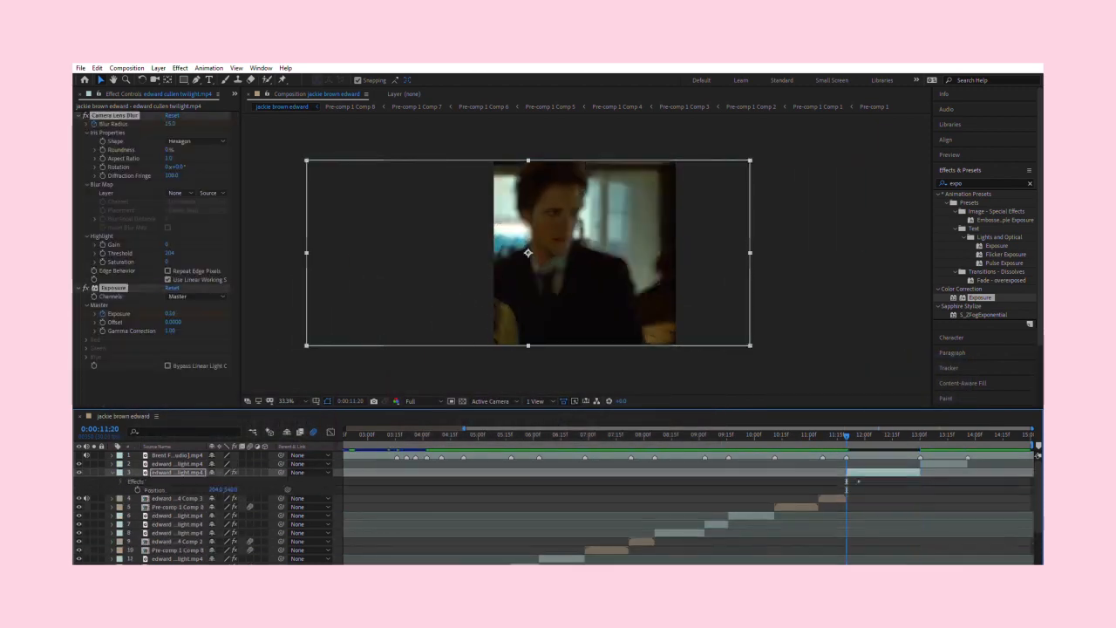
key(k)
click(943, 464)
key(ctrl+v)
click(882, 471)
key(u)
Keyframe the opacity of the Twilight clip's Comp 3 so it starts reduced at 0:00:11:05
key(j)
key(j)
key(j)
key(j)
key(j)
key(j)
key(space)
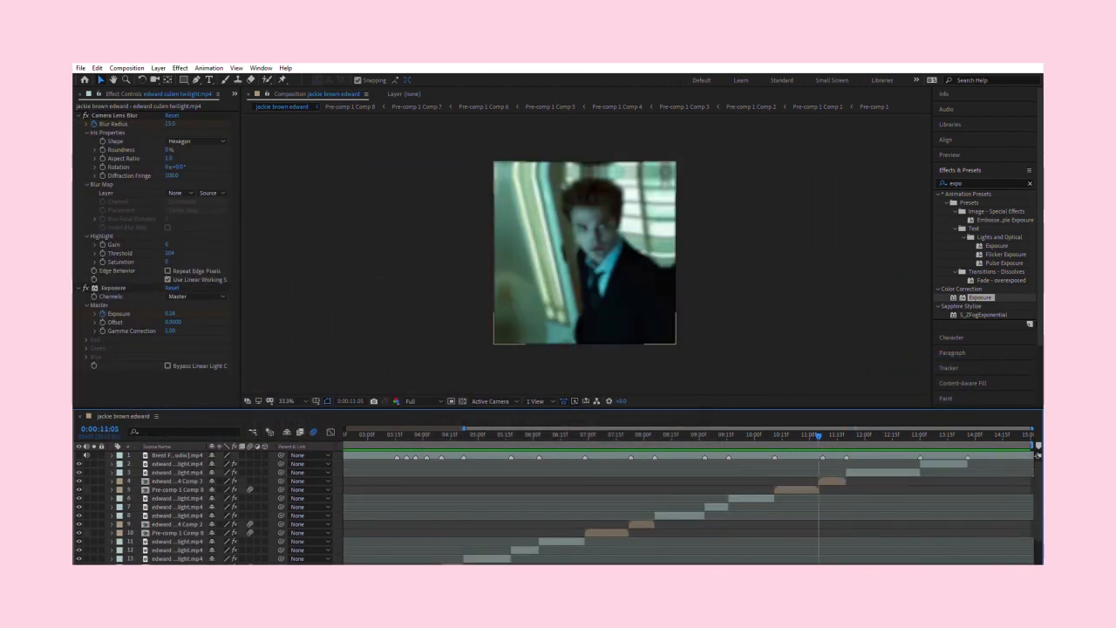
click(832, 482)
key(u)
key(t)
click(137, 490)
drag(214, 490, 190, 490)
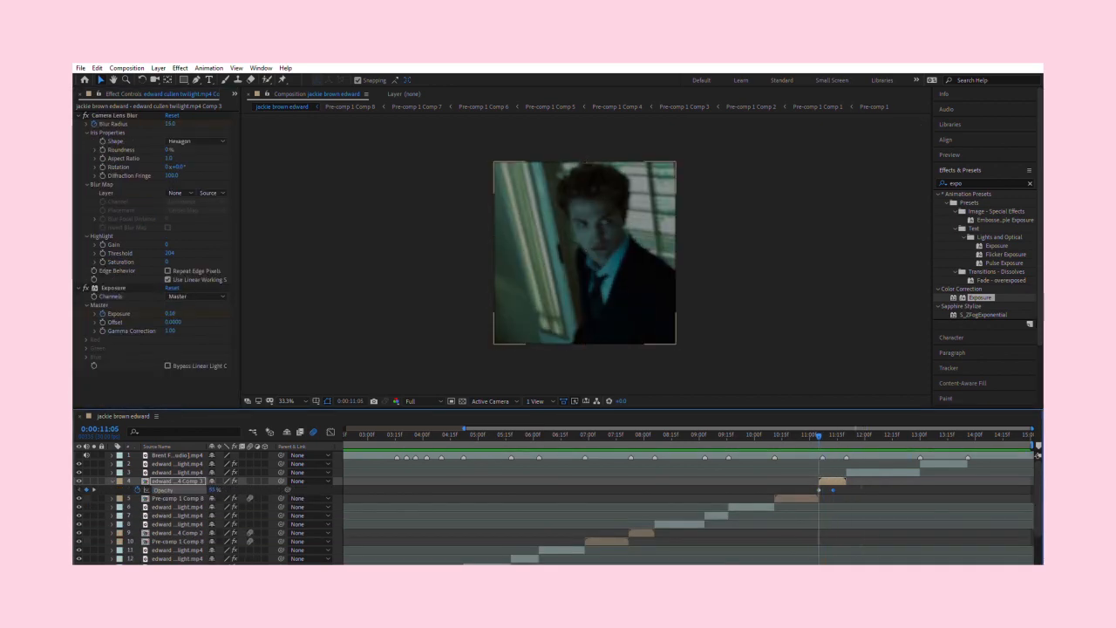
Scale the Twilight clip's Comp 3 up slightly past the frame edges and play back the section
key(u)
key(u)
key(s)
scroll(584, 253, up, 2)
scroll(584, 253, down, 2)
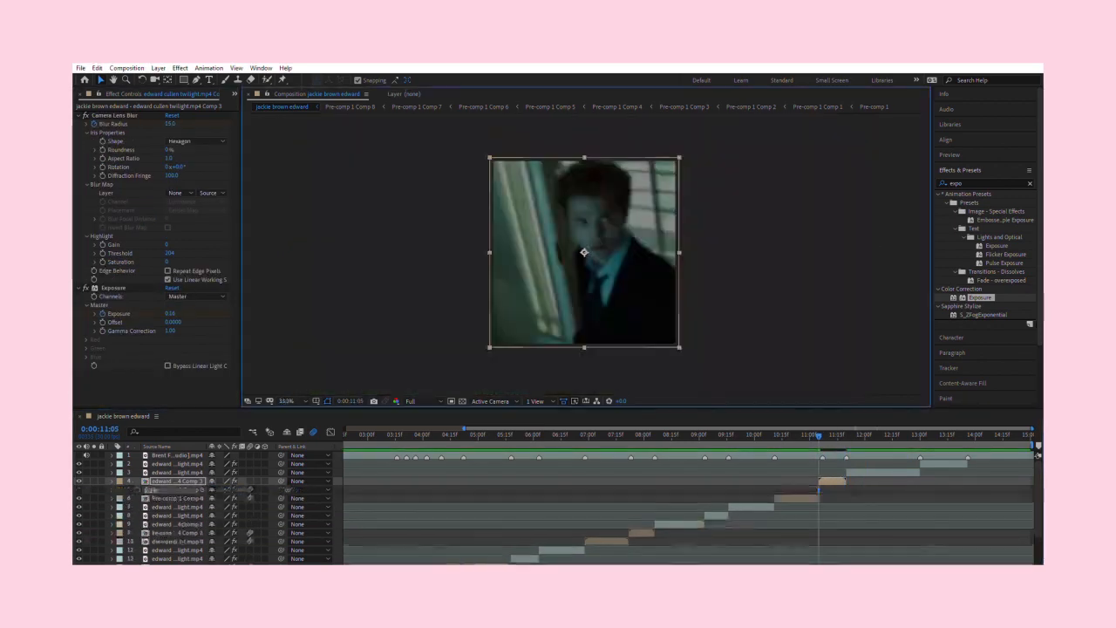
key(s)
click(772, 434)
key(space)
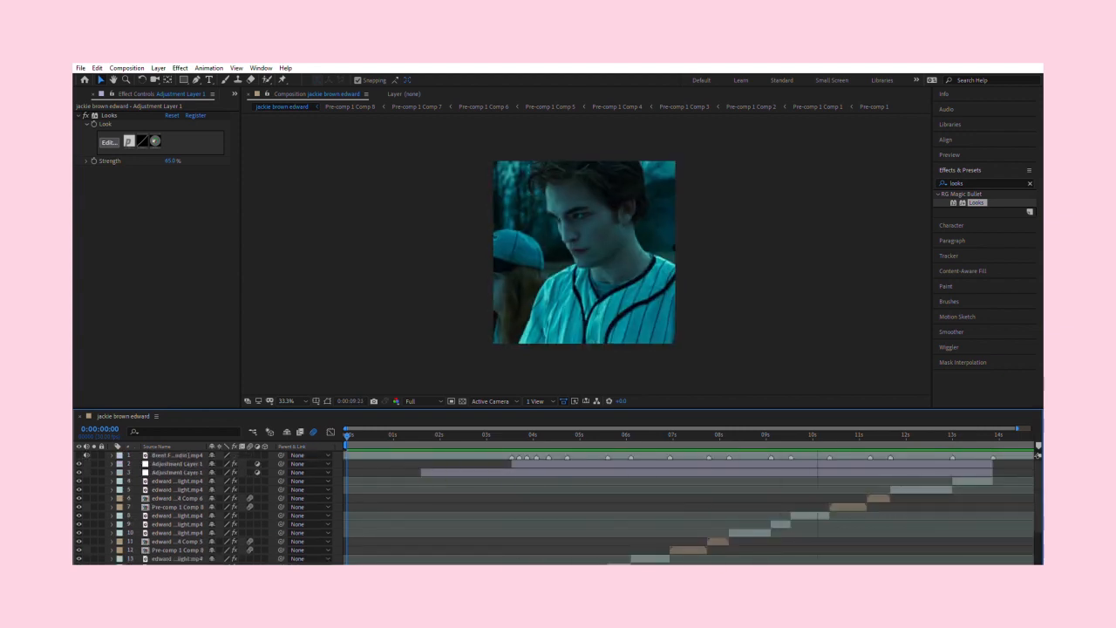
Ease the opacity keyframes of Black Solid 2 near 0:00:13:00 and check their curve in the graph editor
key(space)
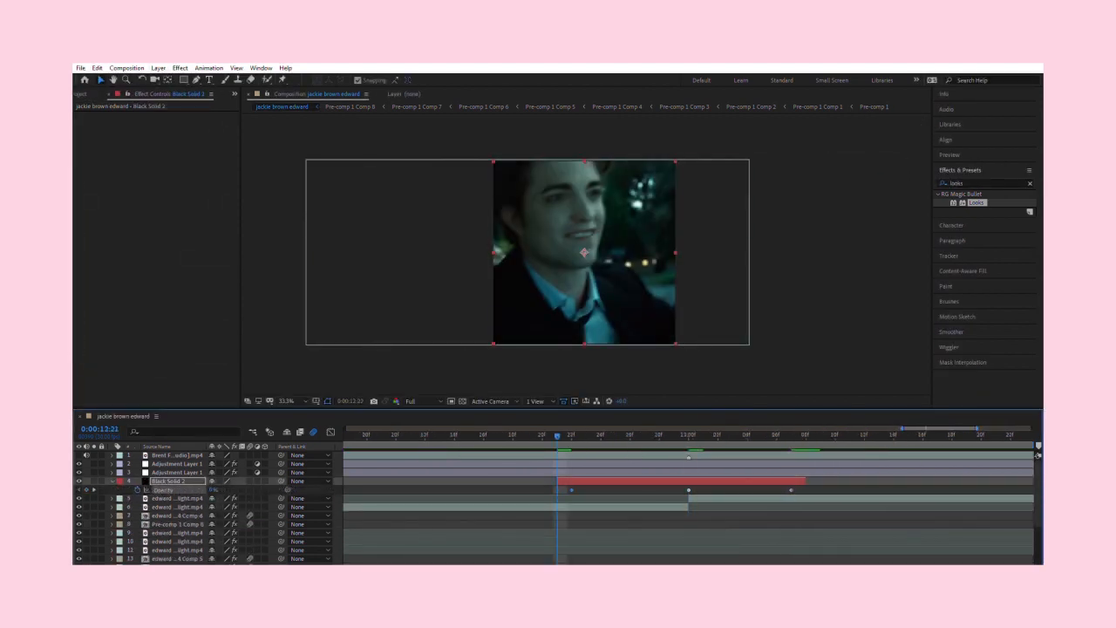
key(shift+F3)
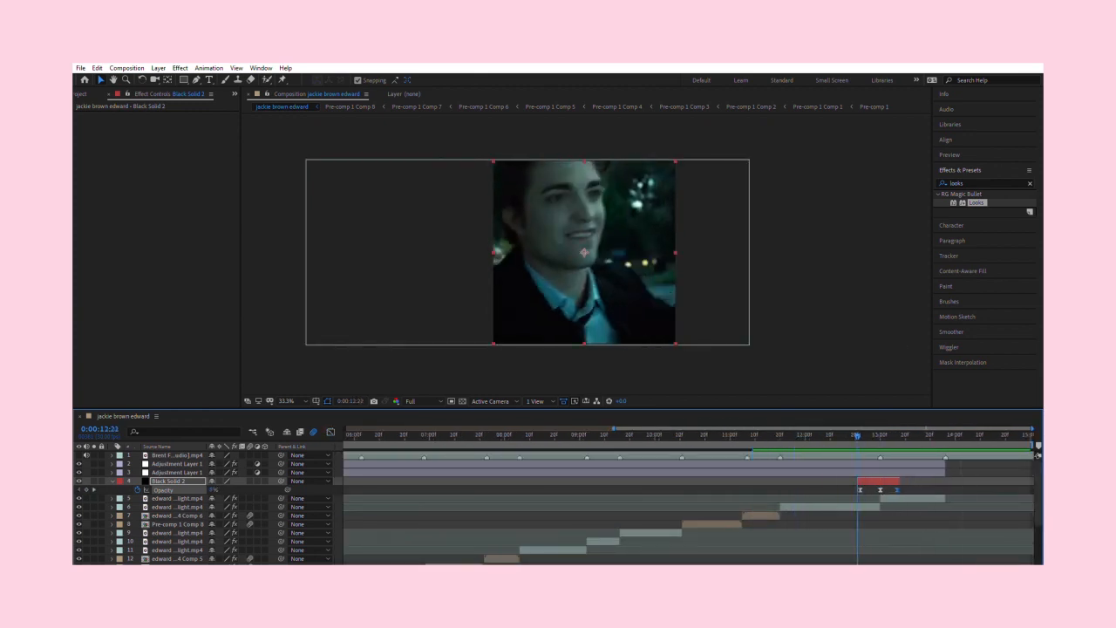
click(603, 541)
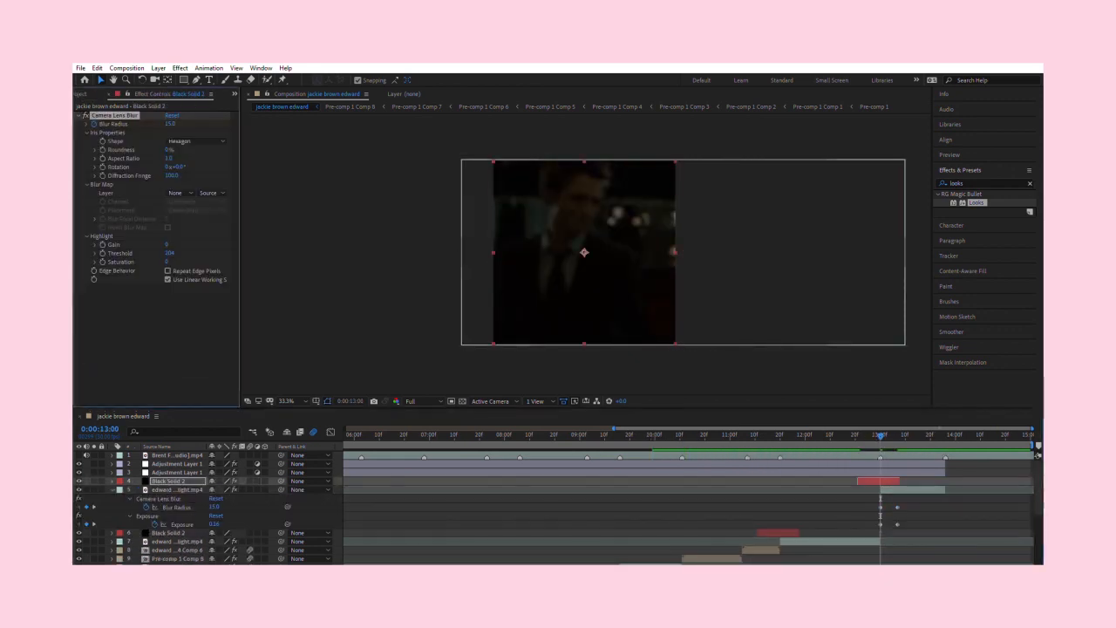
Move the animated Camera Lens Blur from the clip at 0:00:13:00 to the Black Solid 2 layer above it
click(157, 499)
click(169, 481)
key(ctrl+v)
click(158, 499)
key(Delete)
click(169, 481)
key(u)
click(880, 499)
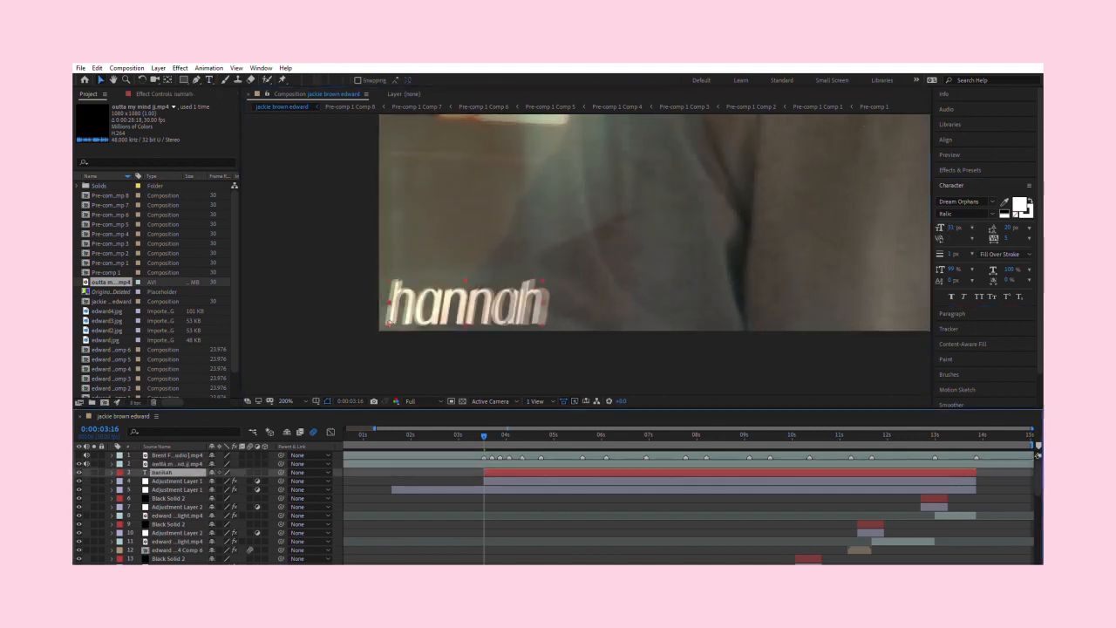
Nudge the name watermark text in the lower-left corner of the picture and play back the edit
drag(465, 304, 463, 304)
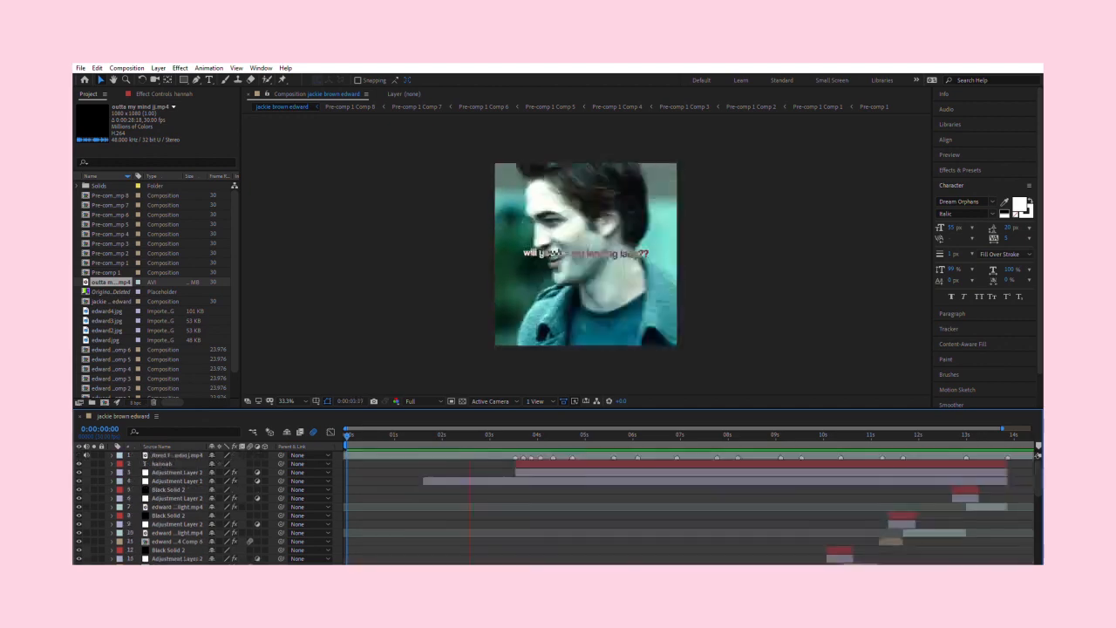
key(space)
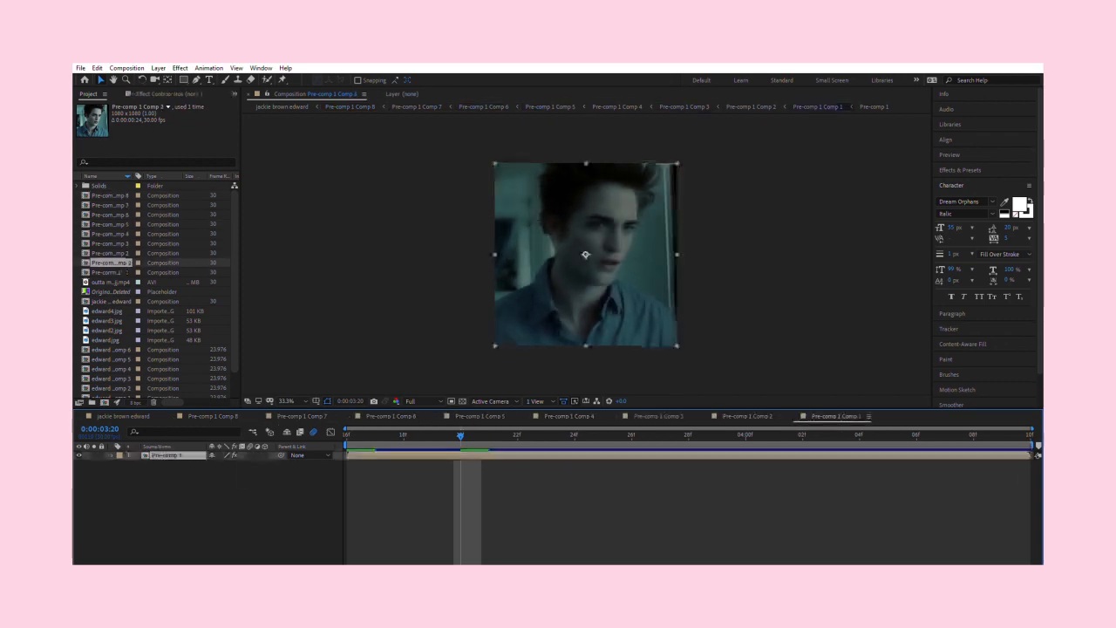
Add edward5.jpg above edward4.jpg in Pre-comp 1, scale it to fill the frame, trim it, and preview the main composition
key(s)
drag(108, 283, 248, 464)
key(s)
key(Page_Down)
key(Page_Down)
key(Page_Down)
key(Page_Down)
key(Page_Down)
key(Page_Down)
key(Page_Down)
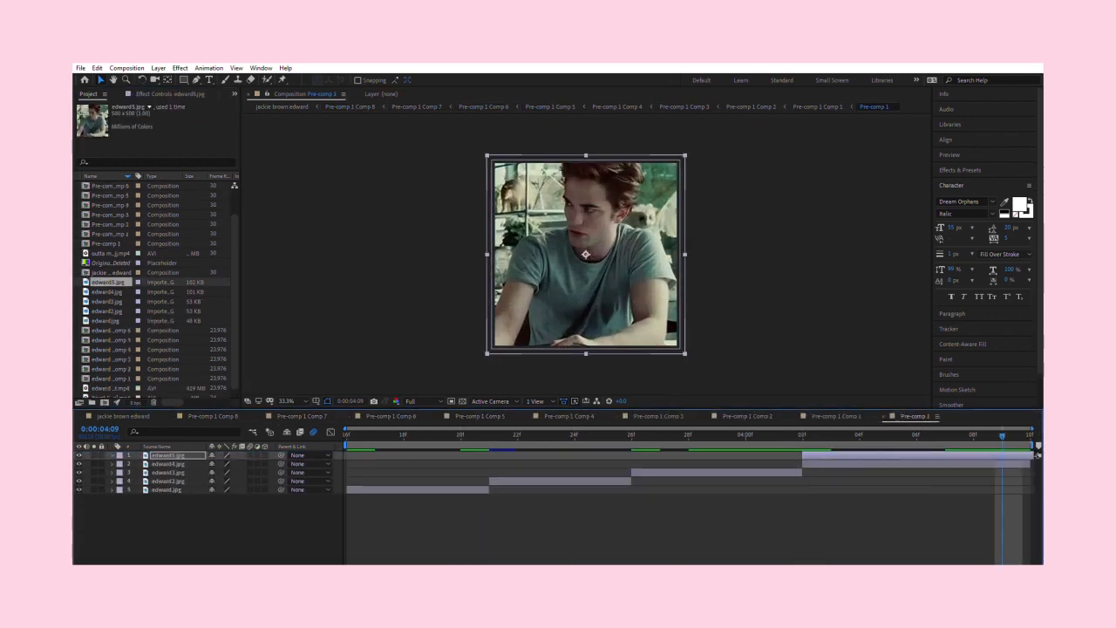
key(ctrl+shift+d)
key(Delete)
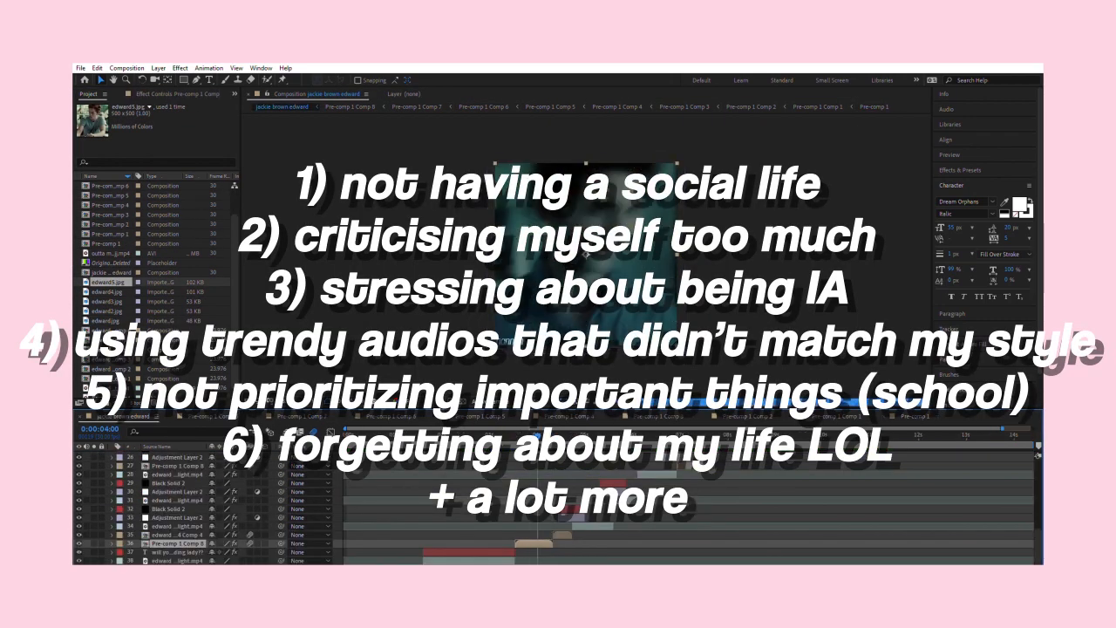
key(space)
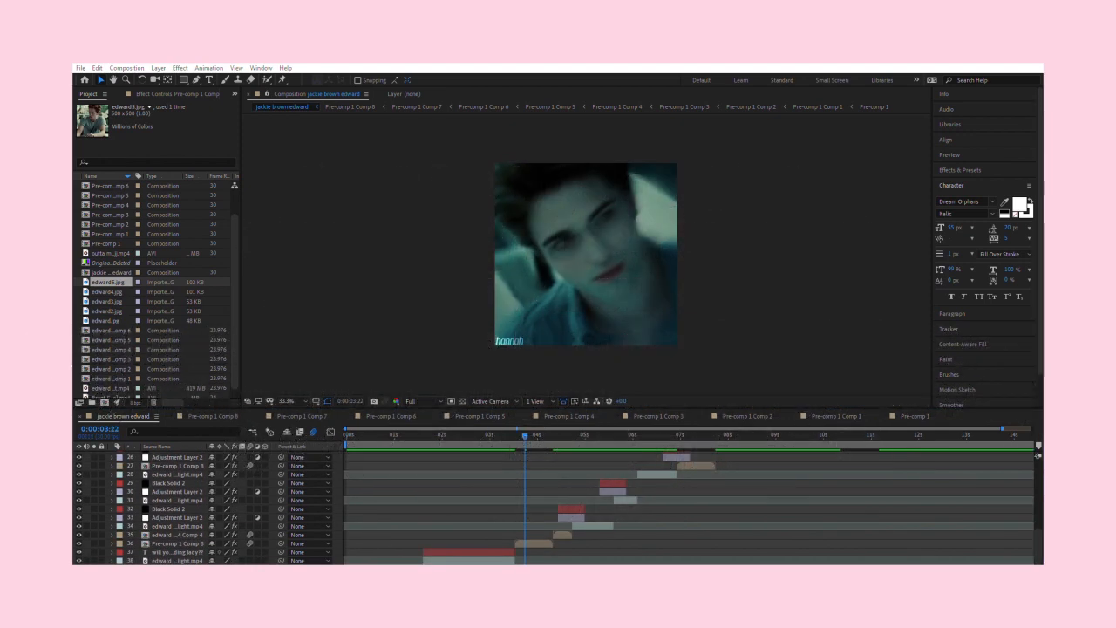
key(space)
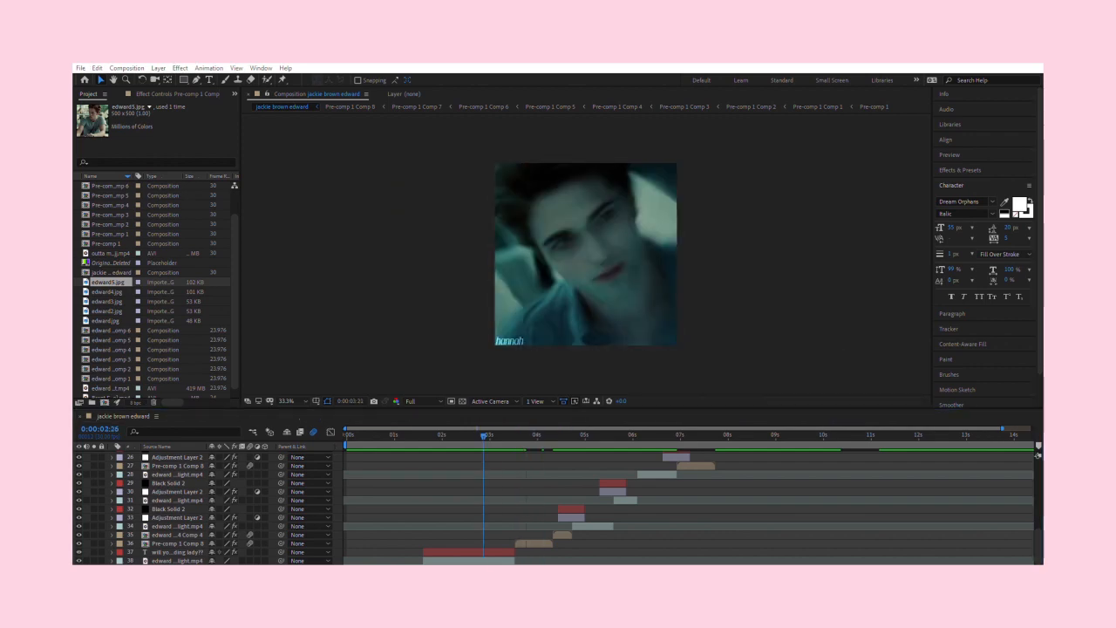